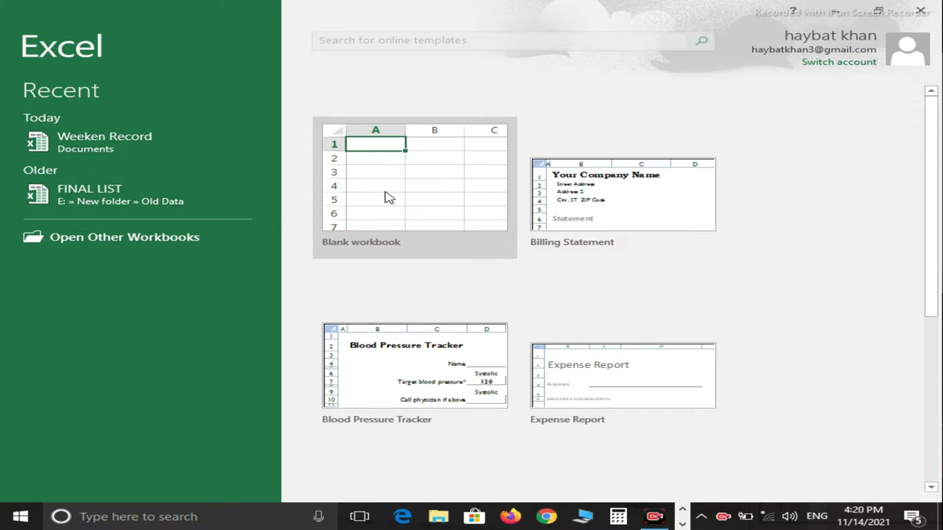
Create a blank workbook, then merge and center cells A1:I3 for a title
{"action": "left_click", "coordinate": [386, 196]}
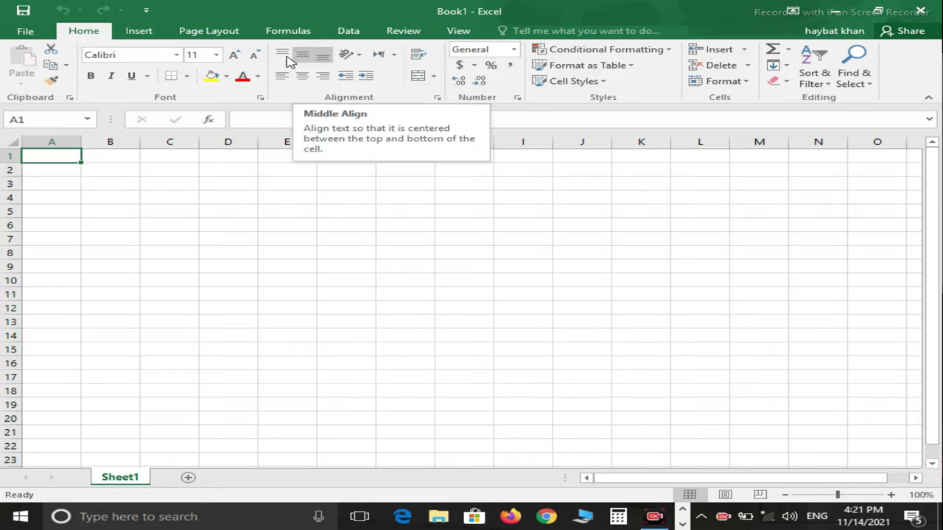
{"action": "left_click_drag", "start_coordinate": [60, 158], "coordinate": [509, 177]}
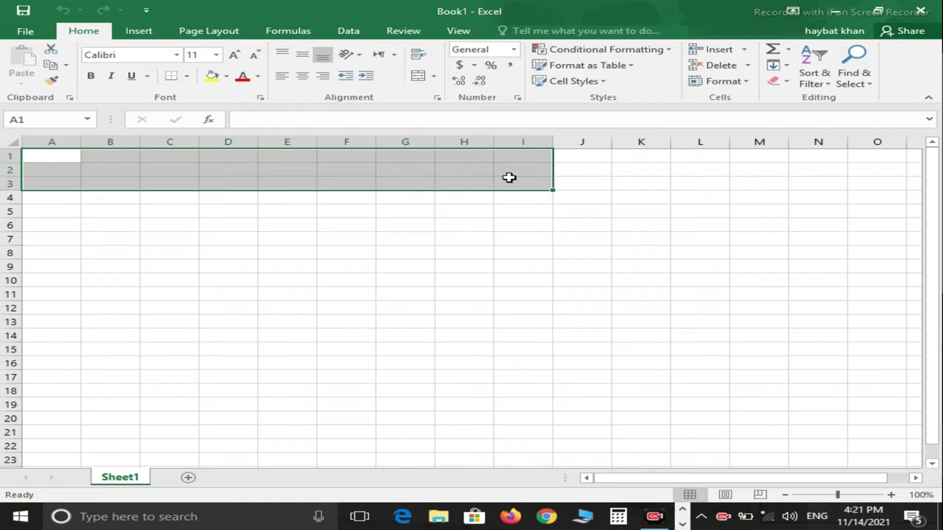
{"action": "left_click", "coordinate": [417, 77]}
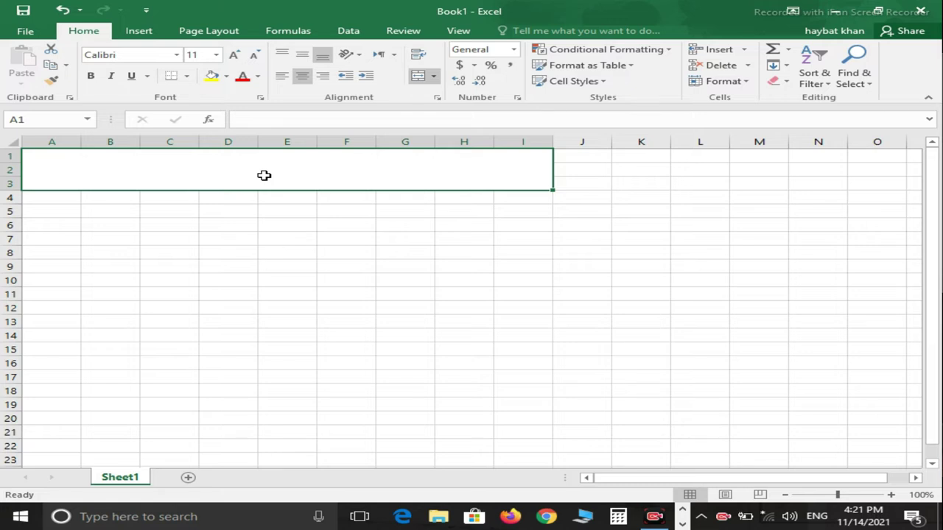
Enter the title "Salary Sheet For workers" in the merged cell A1:I3
{"action": "type", "text": "Sa"}
{"action": "key", "text": "Return"}
{"action": "type", "text": "Sa"}
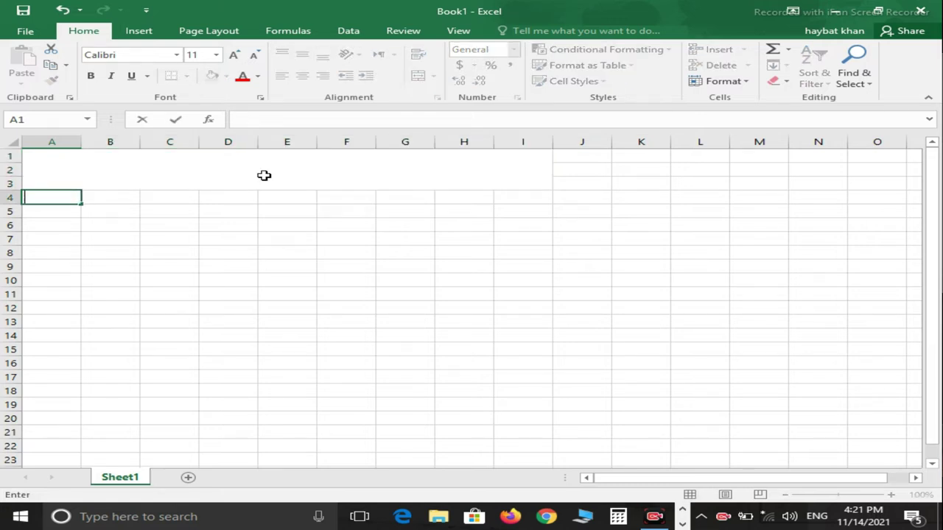
{"action": "left_click", "coordinate": [264, 175]}
{"action": "type", "text": "Salary Sh"}
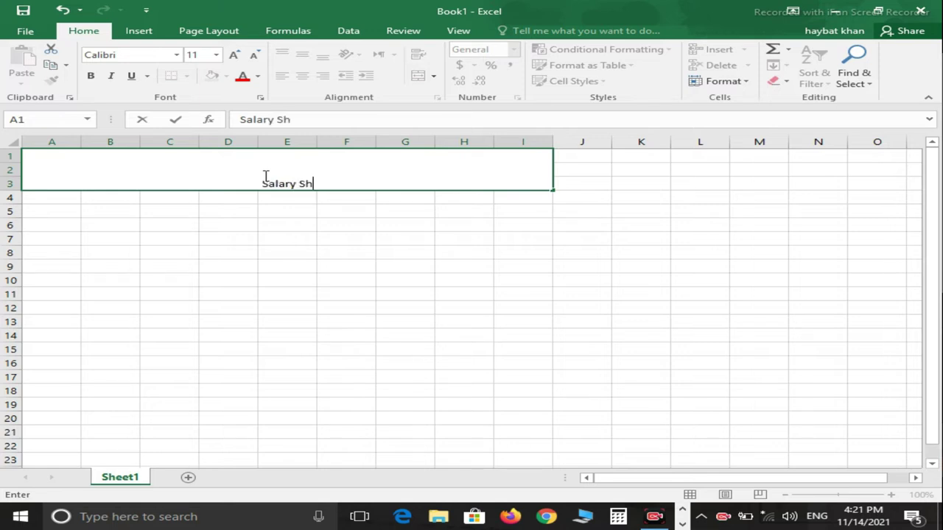
{"action": "type", "text": "eet For "}
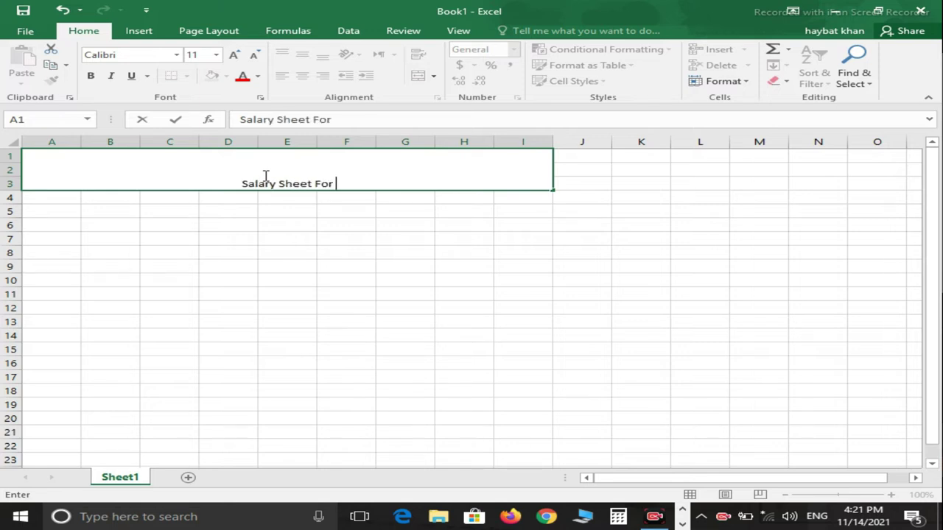
{"action": "type", "text": "workers"}
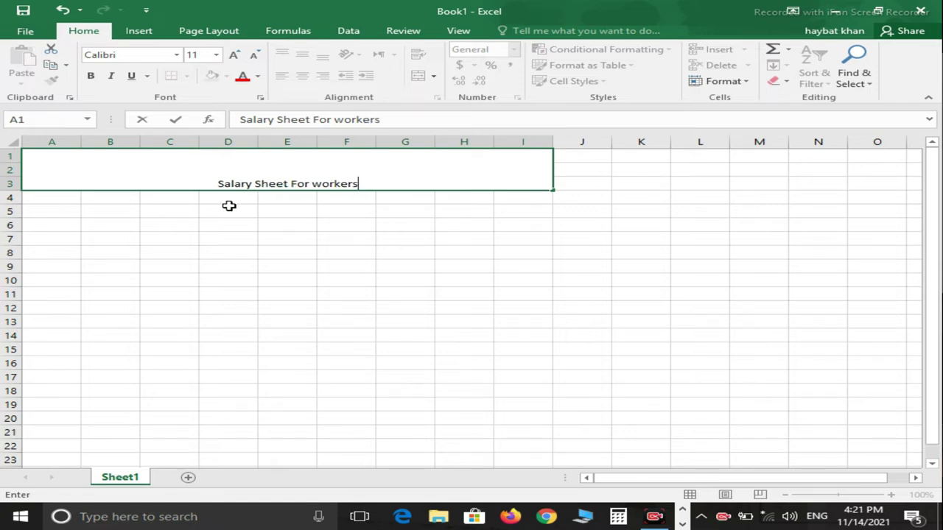
{"action": "left_click", "coordinate": [229, 206]}
Set the title's font color to a dark theme blue and fill its merged cell with yellow
{"action": "left_click", "coordinate": [240, 179]}
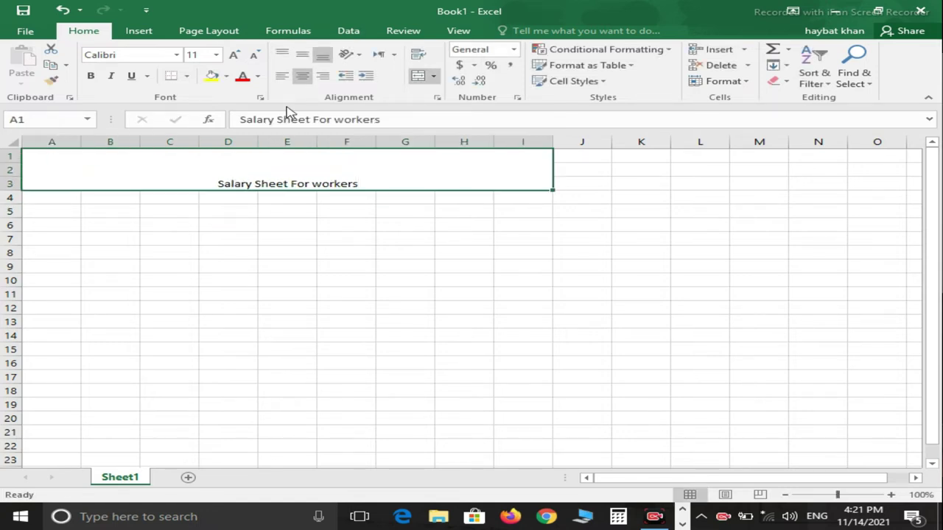
{"action": "left_click", "coordinate": [243, 78]}
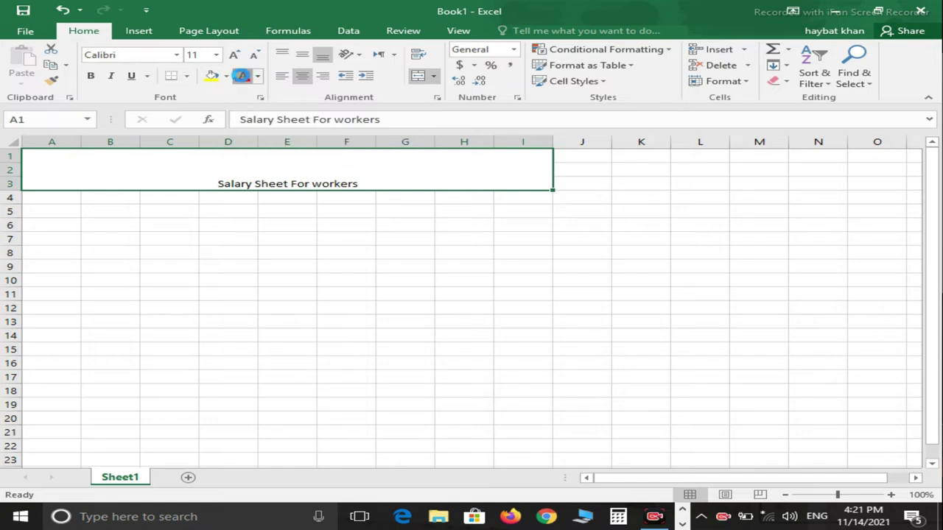
{"action": "left_click", "coordinate": [257, 77]}
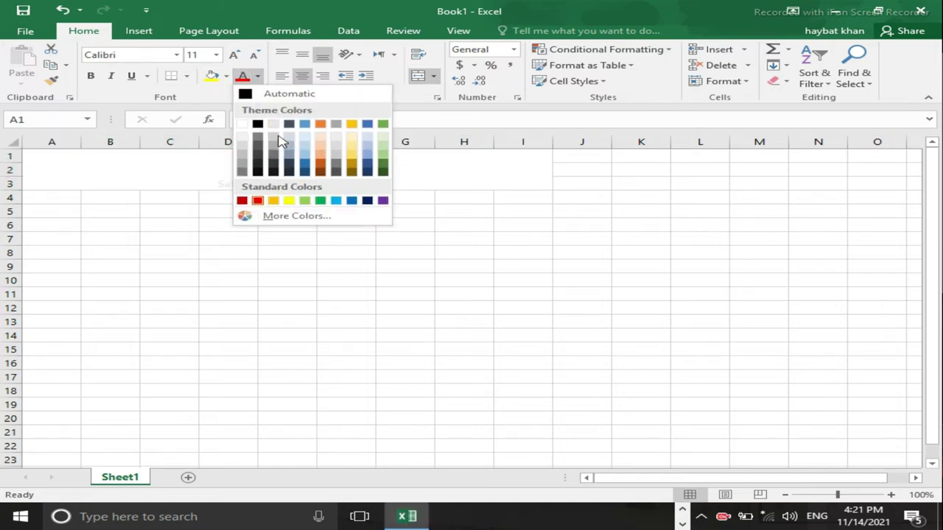
{"action": "left_click", "coordinate": [304, 166]}
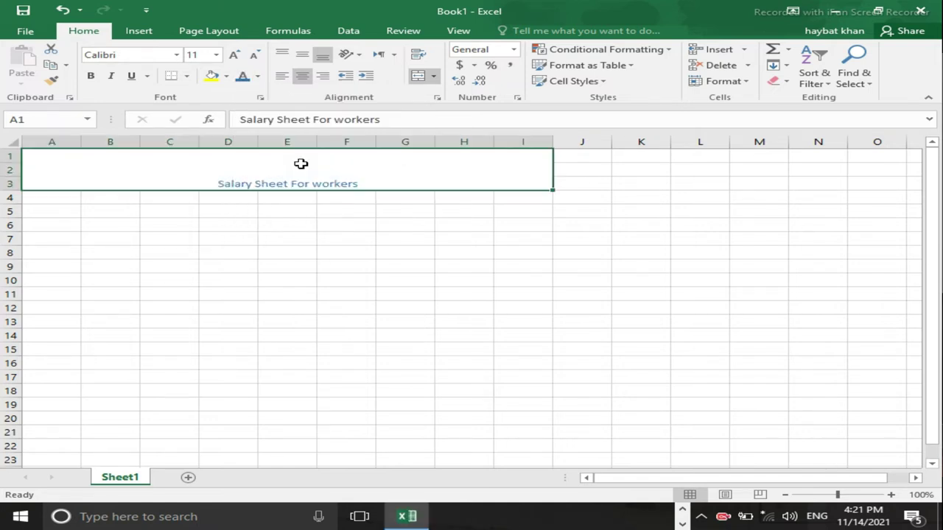
{"action": "left_click", "coordinate": [226, 77]}
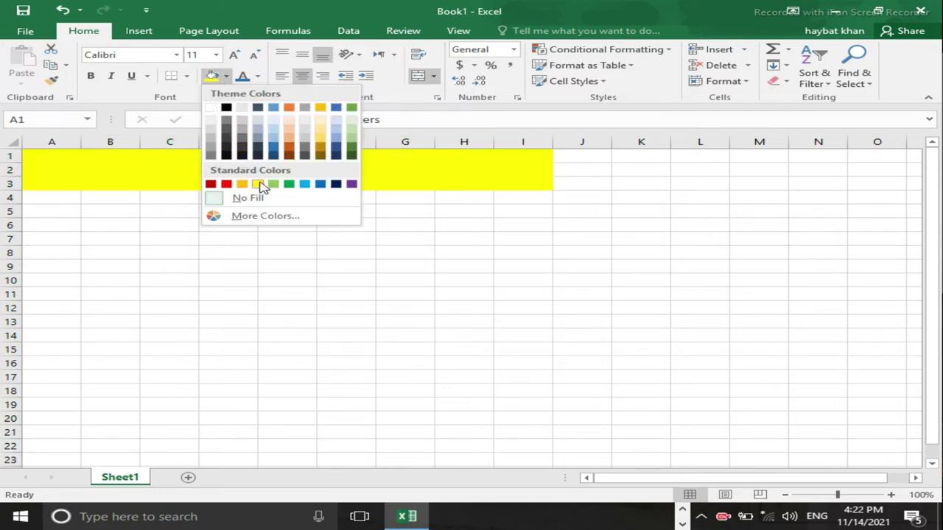
{"action": "left_click", "coordinate": [258, 184]}
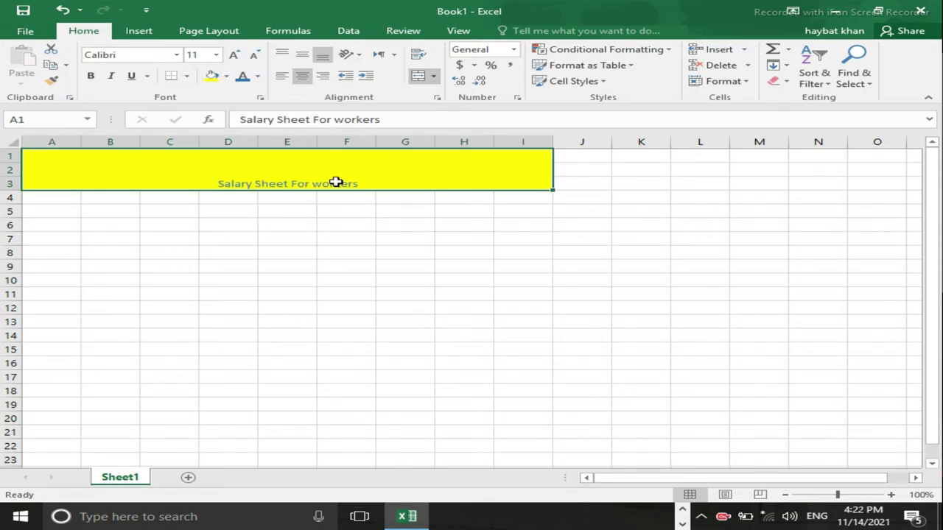
Increase the title's font size to 26
{"action": "left_click", "coordinate": [233, 56]}
{"action": "left_click", "coordinate": [234, 56]}
{"action": "left_click", "coordinate": [233, 56]}
{"action": "left_click", "coordinate": [233, 56]}
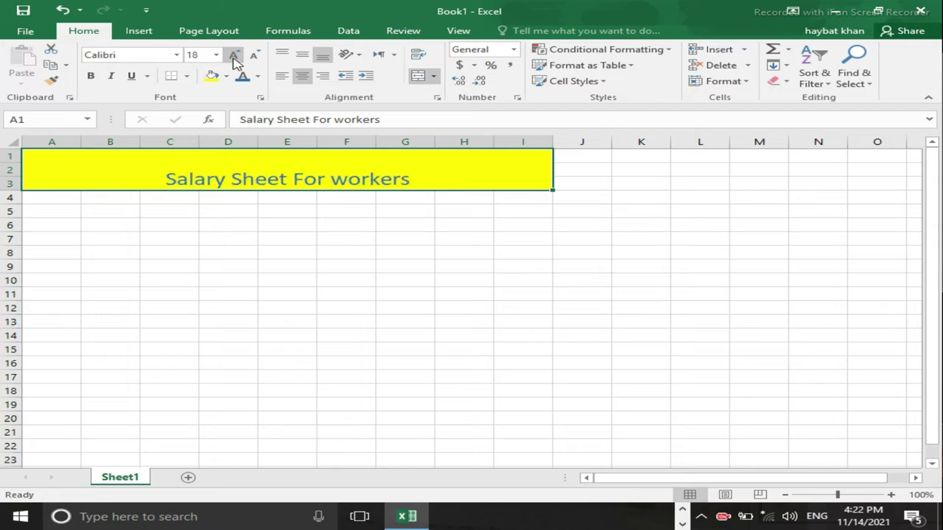
{"action": "left_click", "coordinate": [233, 56]}
{"action": "left_click", "coordinate": [233, 55]}
{"action": "left_click", "coordinate": [234, 56]}
{"action": "left_click", "coordinate": [234, 56]}
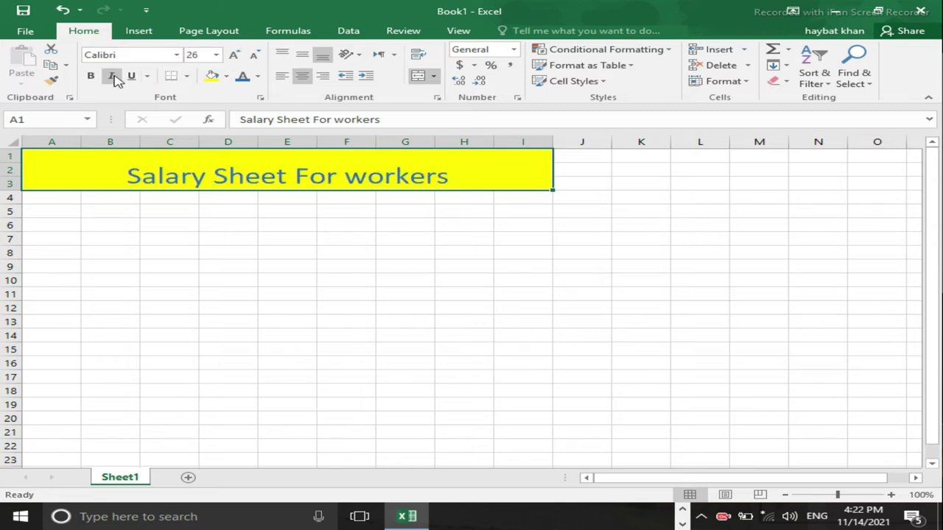
Make the title bold and set its font to Bauhaus 93
{"action": "left_click", "coordinate": [91, 77]}
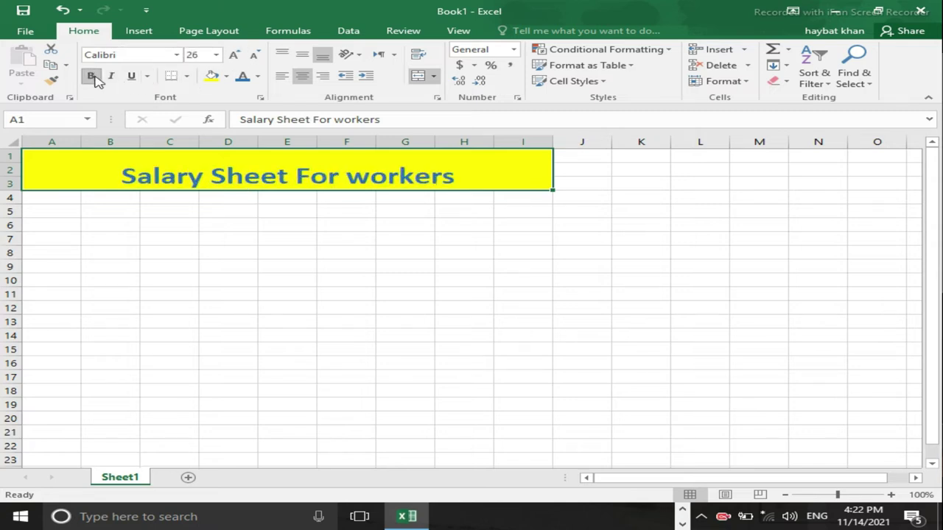
{"action": "left_click", "coordinate": [177, 56]}
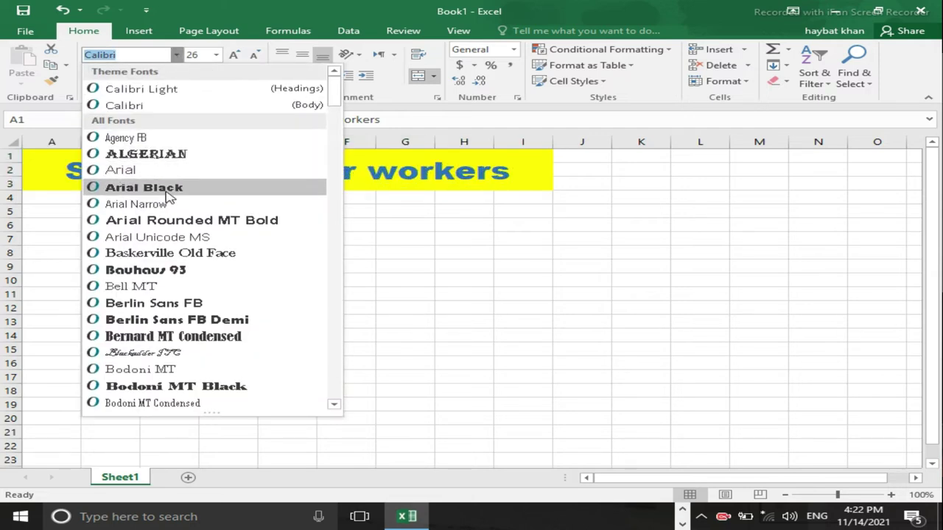
{"action": "left_click", "coordinate": [174, 271]}
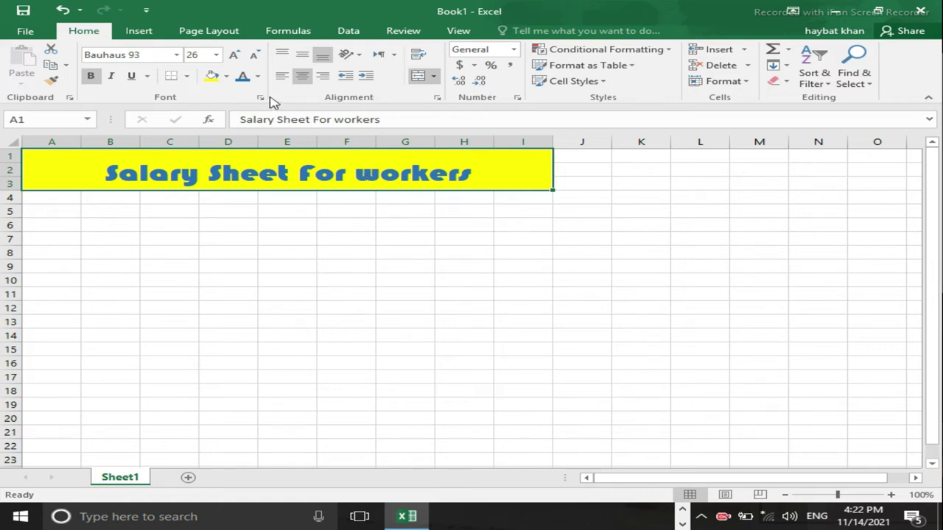
Align the title to the top of its cell and extend the merged area to A1:I10
{"action": "left_click", "coordinate": [304, 59]}
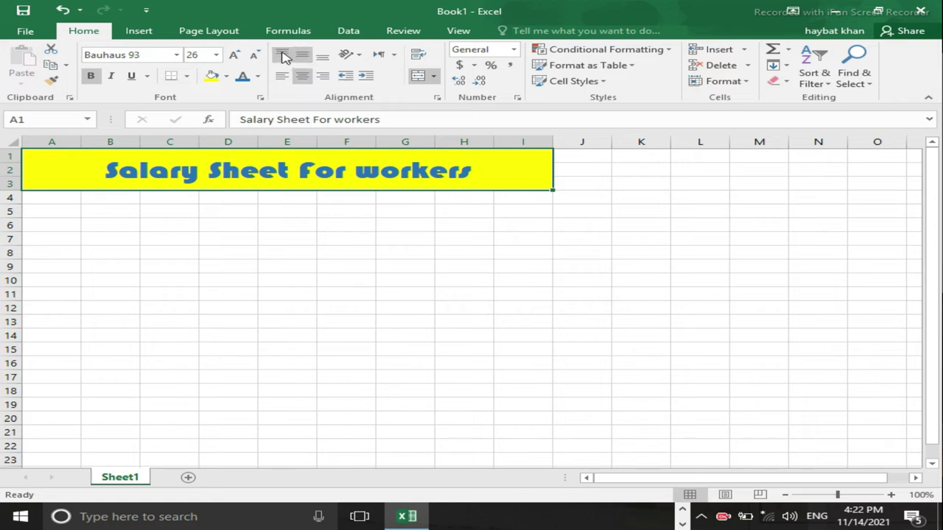
{"action": "left_click", "coordinate": [281, 56]}
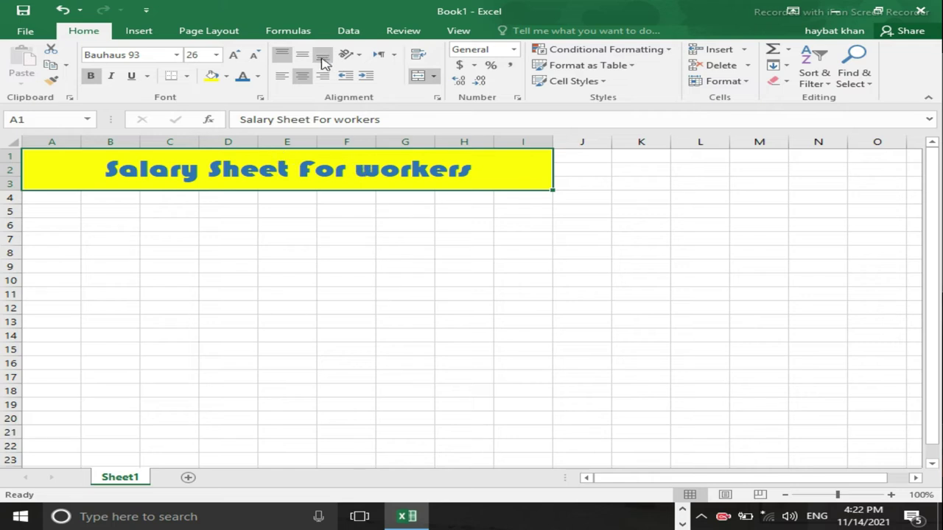
{"action": "left_click_drag", "start_coordinate": [42, 168], "coordinate": [233, 283]}
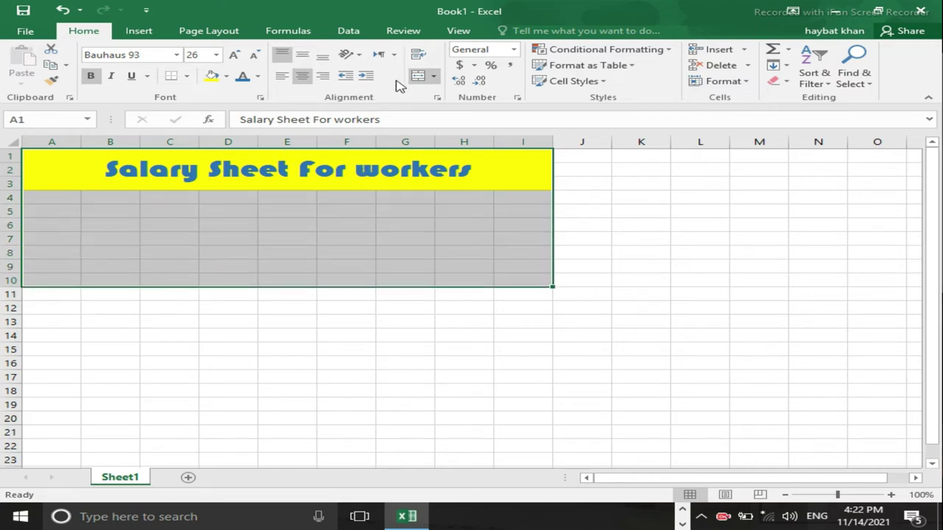
{"action": "left_click", "coordinate": [417, 76]}
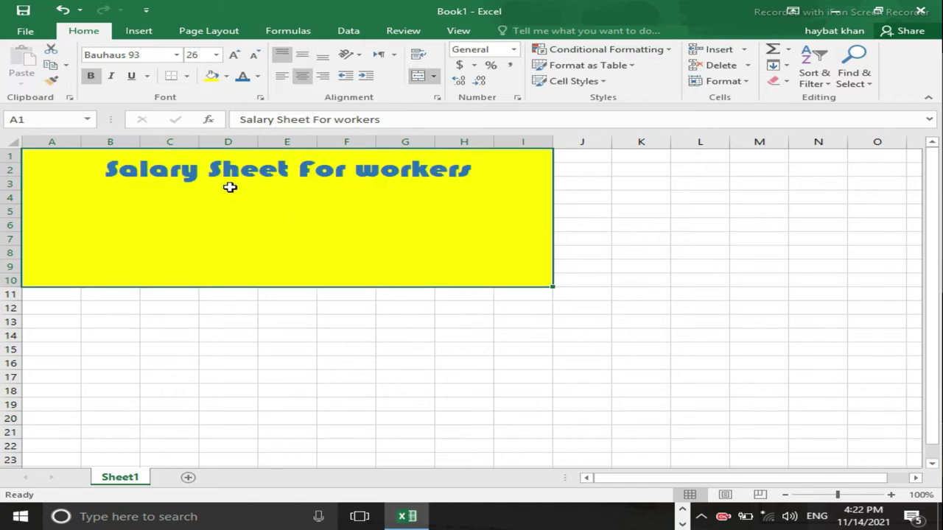
Try middle, bottom, left and right alignment on the title, finishing with it centered horizontally and vertically
{"action": "left_click", "coordinate": [306, 54]}
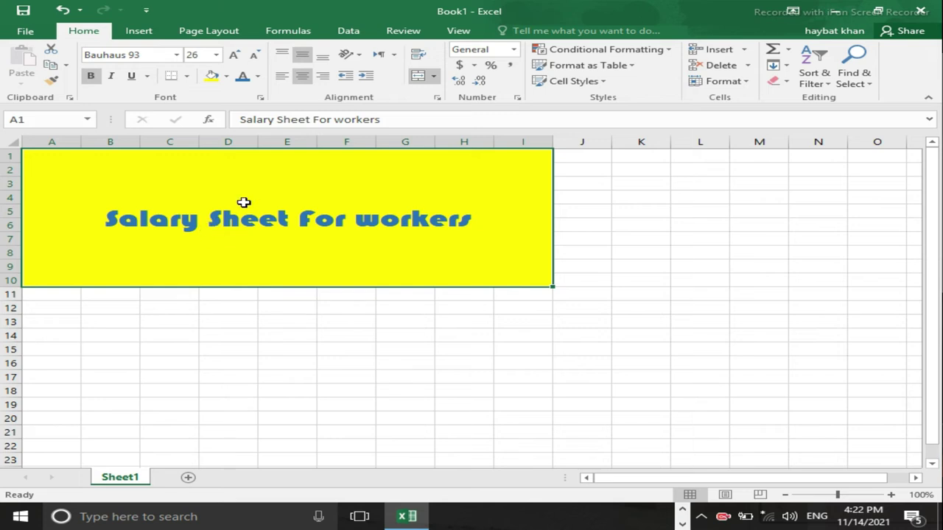
{"action": "left_click", "coordinate": [322, 57]}
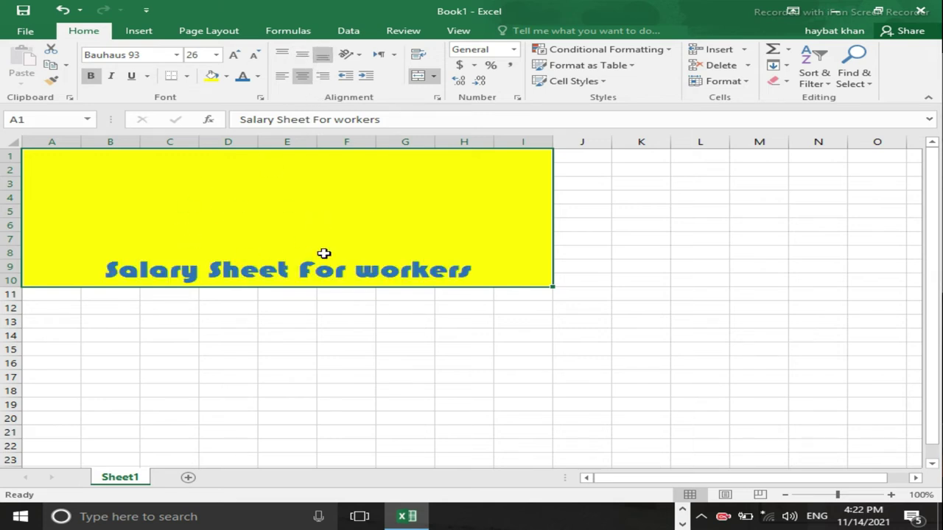
{"action": "left_click", "coordinate": [281, 76]}
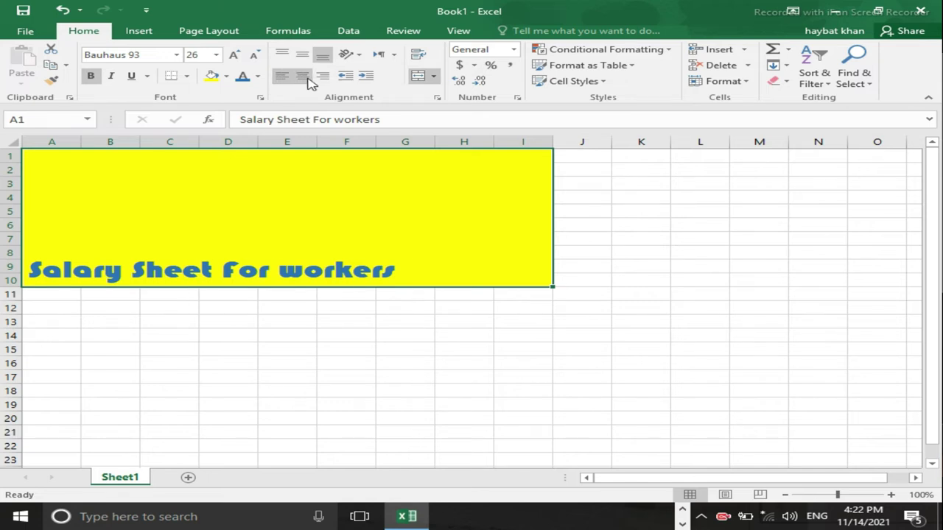
{"action": "left_click", "coordinate": [304, 76]}
{"action": "left_click", "coordinate": [323, 77]}
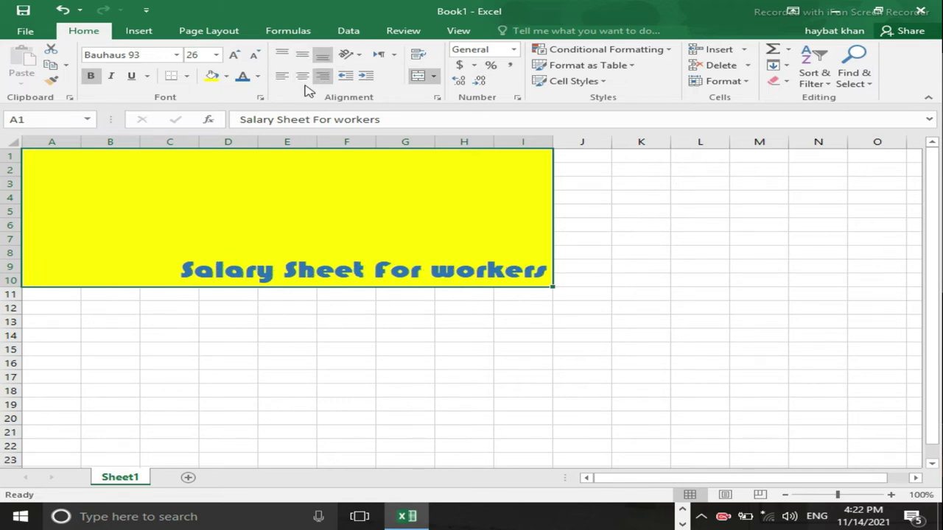
{"action": "left_click", "coordinate": [307, 76]}
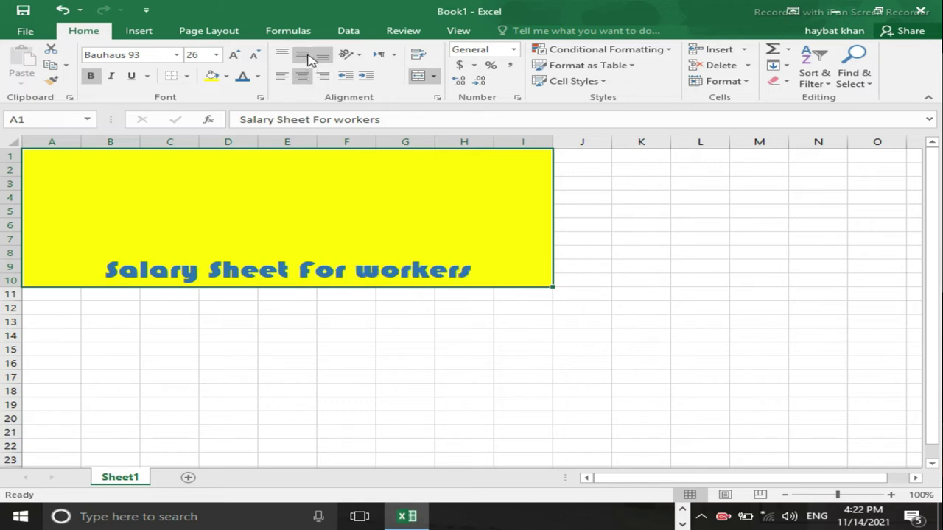
{"action": "left_click", "coordinate": [308, 57]}
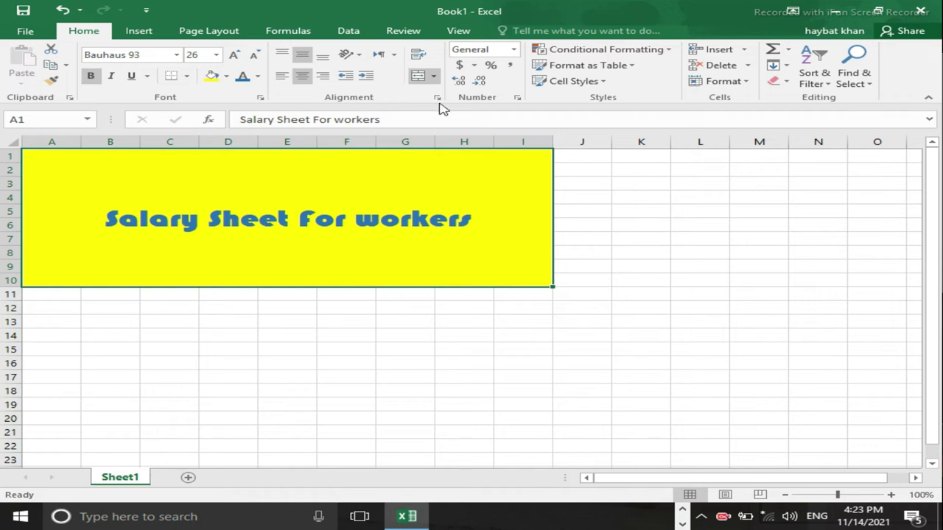
Unmerge A1:I10, then merge and center the title across A1:O4
{"action": "left_click", "coordinate": [418, 75]}
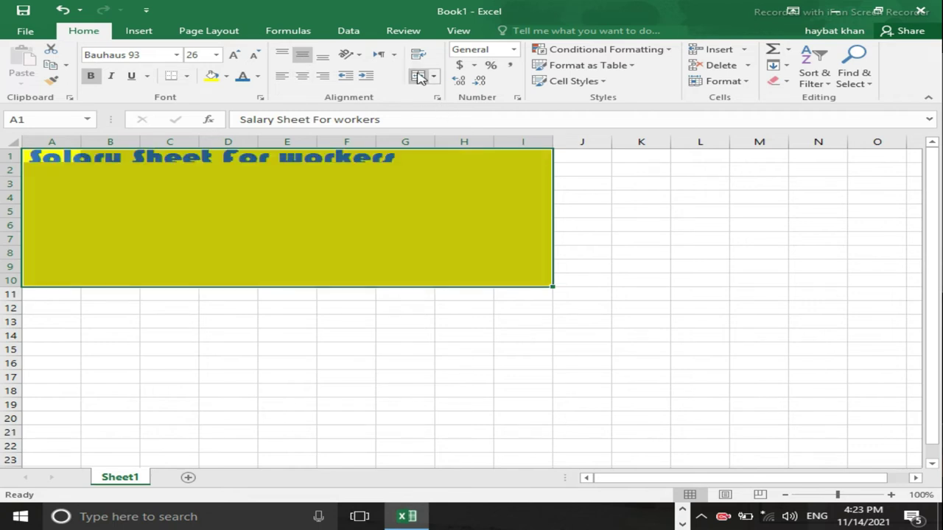
{"action": "left_click", "coordinate": [340, 209]}
{"action": "mouse_move", "coordinate": [43, 160]}
{"action": "left_mouse_down"}
{"action": "mouse_move", "coordinate": [38, 154]}
{"action": "mouse_move", "coordinate": [476, 204]}
{"action": "mouse_move", "coordinate": [520, 197]}
{"action": "left_mouse_up"}
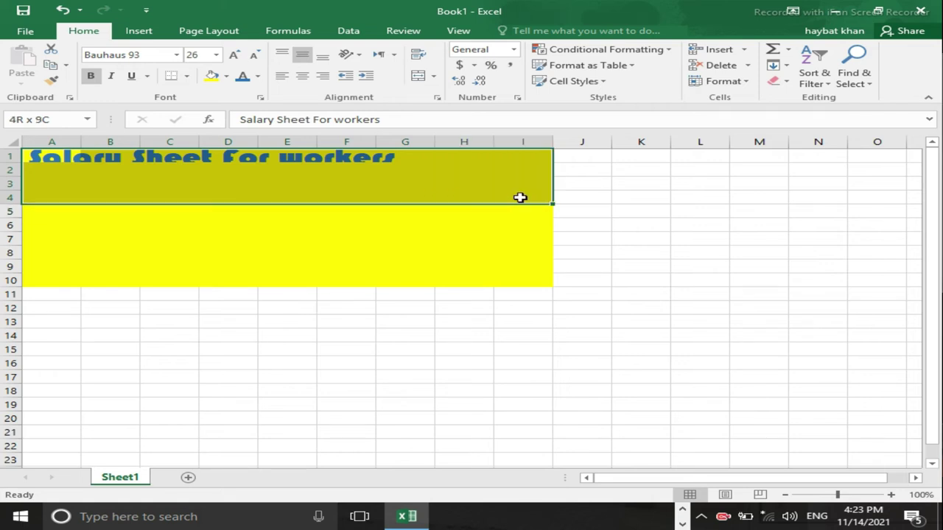
{"action": "left_click_drag", "start_coordinate": [520, 197], "coordinate": [854, 197]}
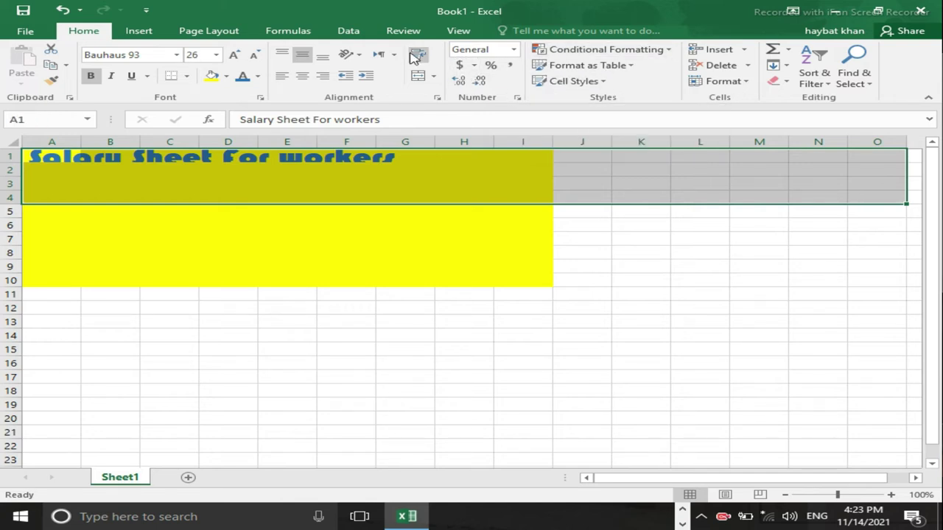
{"action": "left_click", "coordinate": [418, 76]}
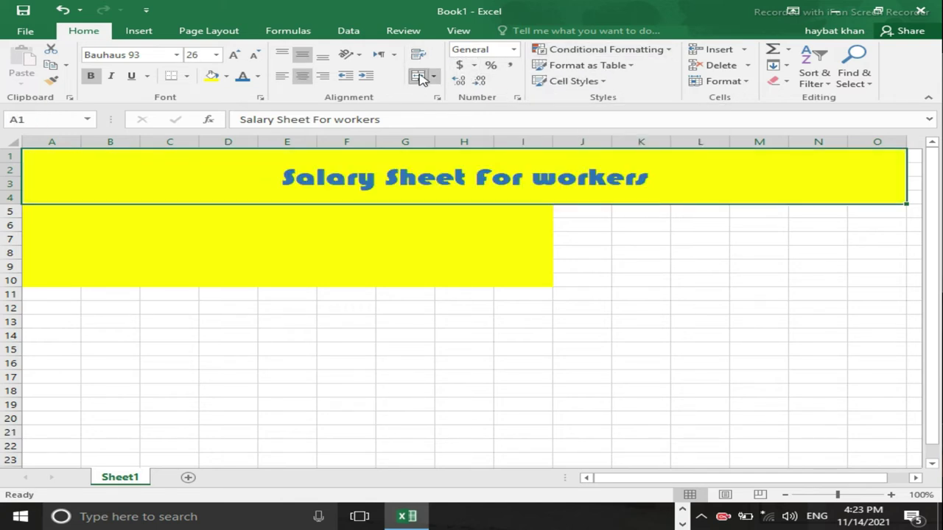
Remove the borders and the yellow fill from cells A5:I10 below the title
{"action": "left_click", "coordinate": [360, 279]}
{"action": "left_click_drag", "start_coordinate": [52, 199], "coordinate": [244, 283]}
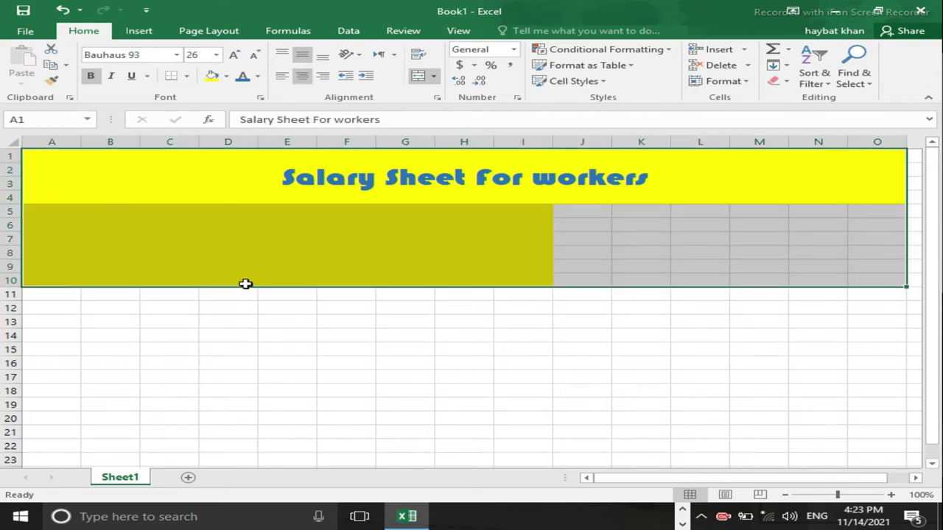
{"action": "left_click", "coordinate": [295, 292]}
{"action": "left_click_drag", "start_coordinate": [507, 276], "coordinate": [54, 213]}
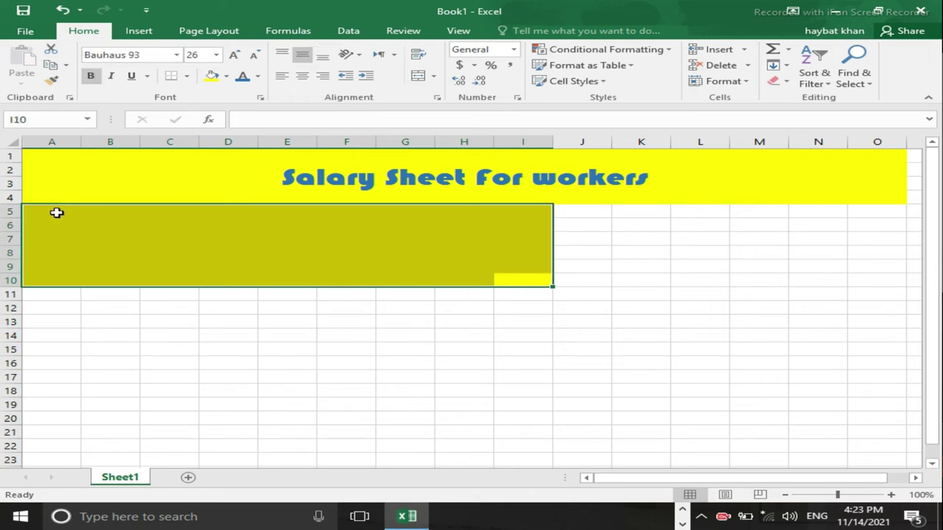
{"action": "left_click", "coordinate": [187, 76]}
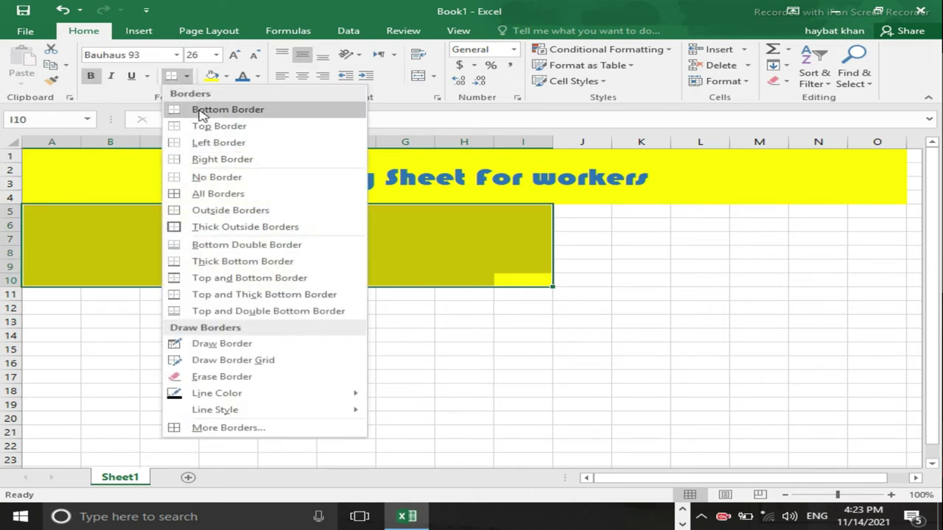
{"action": "left_click", "coordinate": [217, 177]}
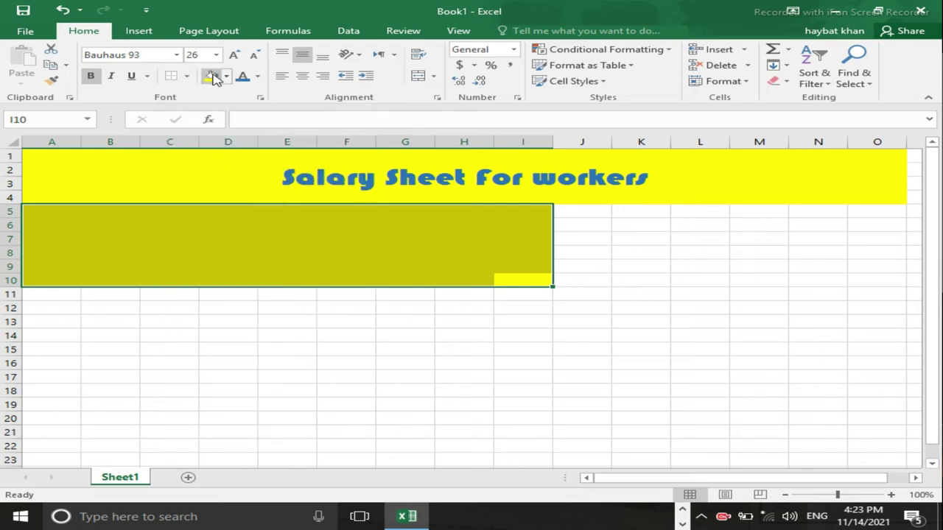
{"action": "left_click", "coordinate": [226, 77]}
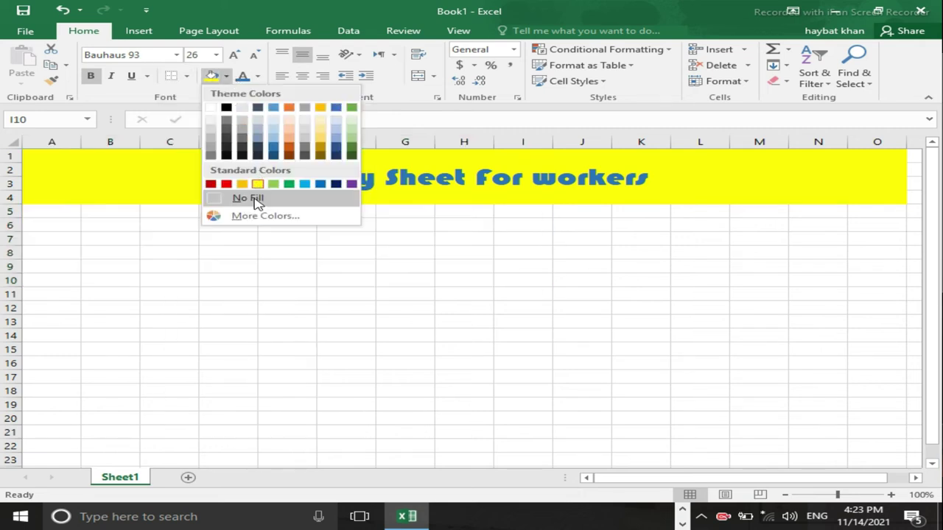
{"action": "left_click", "coordinate": [249, 198]}
{"action": "left_click", "coordinate": [591, 296]}
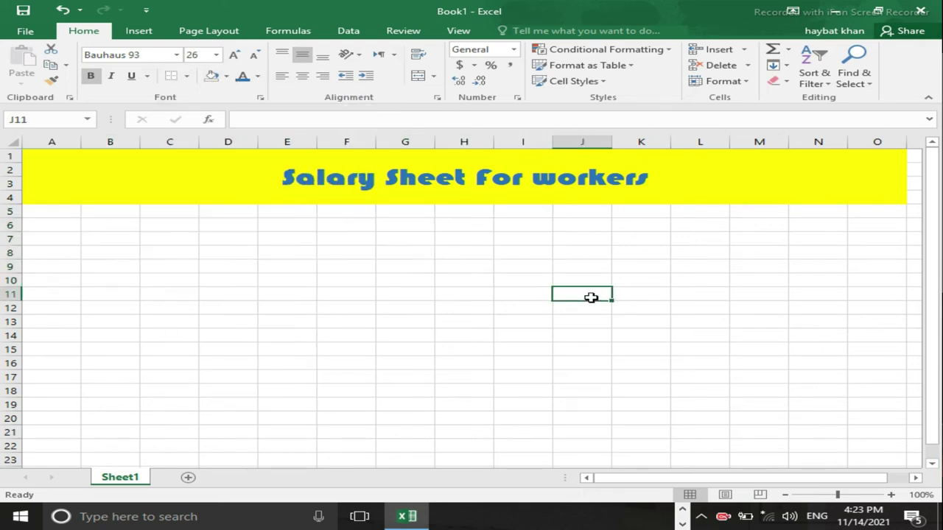
Apply thick outside borders to the merged title cell
{"action": "left_click", "coordinate": [109, 165]}
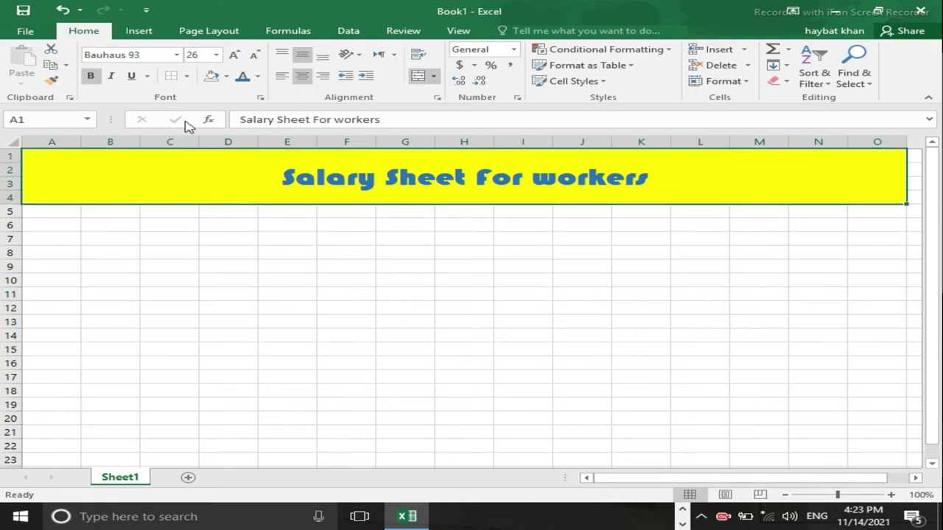
{"action": "left_click", "coordinate": [187, 76]}
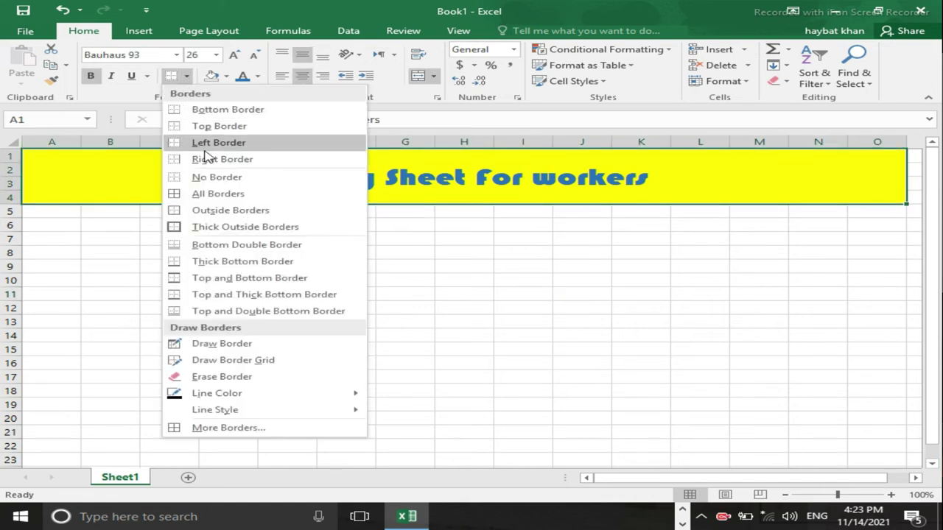
{"action": "left_click", "coordinate": [222, 229]}
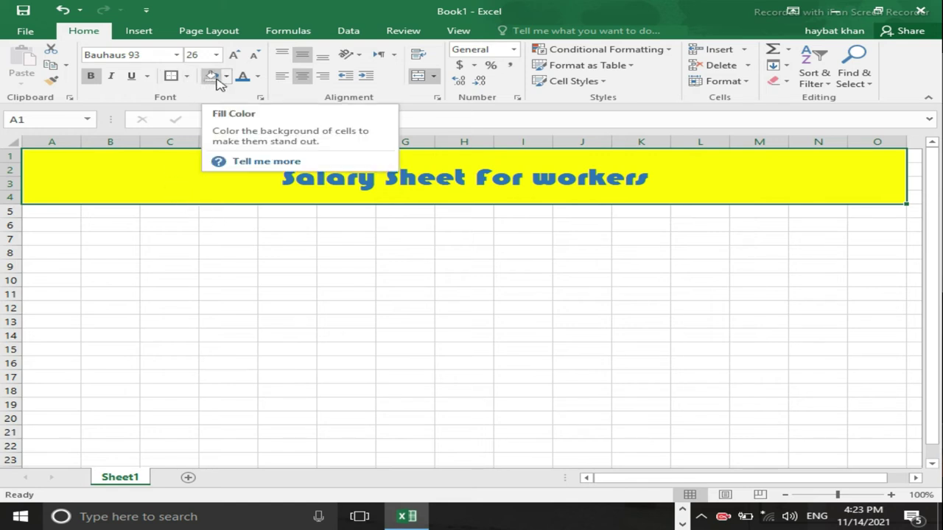
Set the border line color to dark red and the line style to dashed, and reapply thick outside borders to the title
{"action": "left_click", "coordinate": [188, 77]}
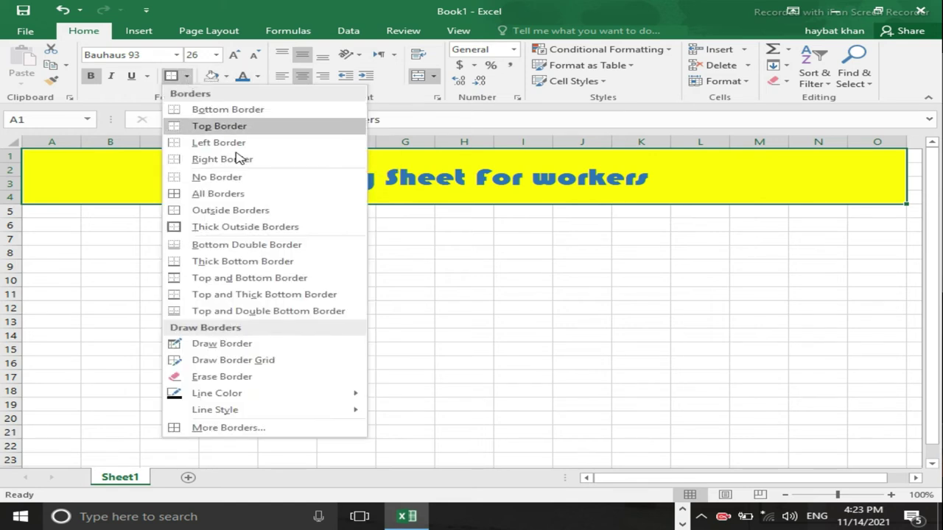
{"action": "mouse_move", "coordinate": [298, 397]}
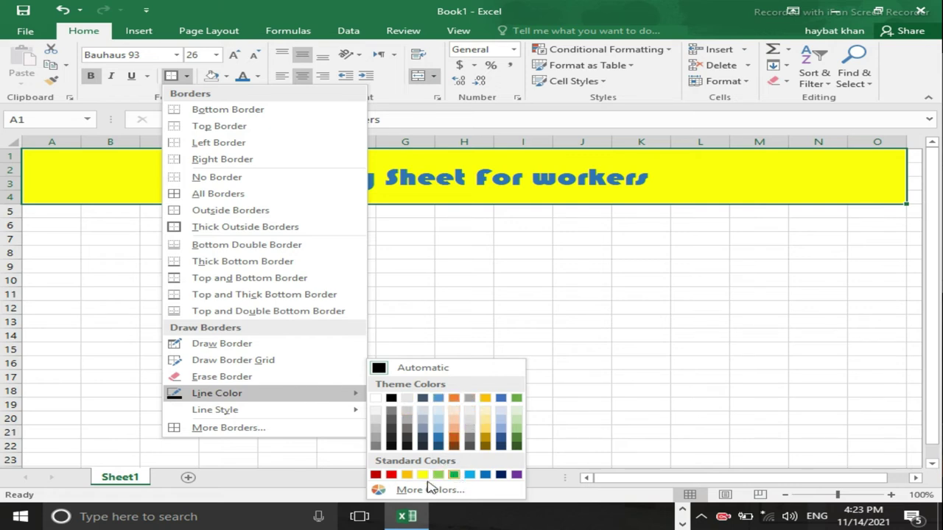
{"action": "left_click", "coordinate": [377, 475]}
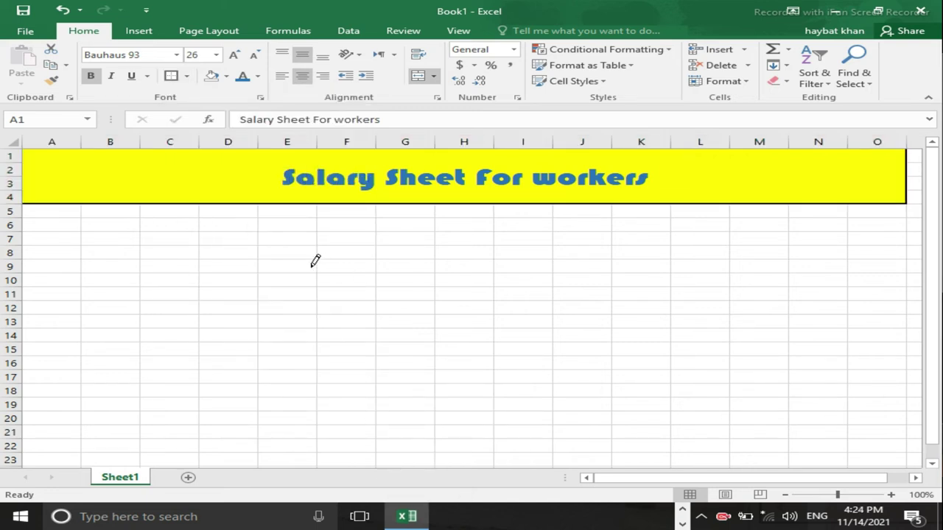
{"action": "left_click", "coordinate": [187, 76]}
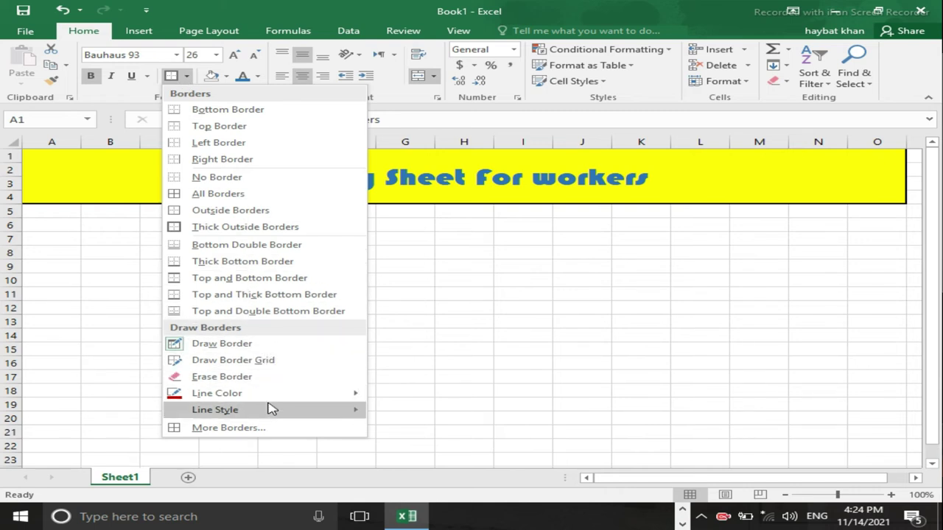
{"action": "mouse_move", "coordinate": [269, 409]}
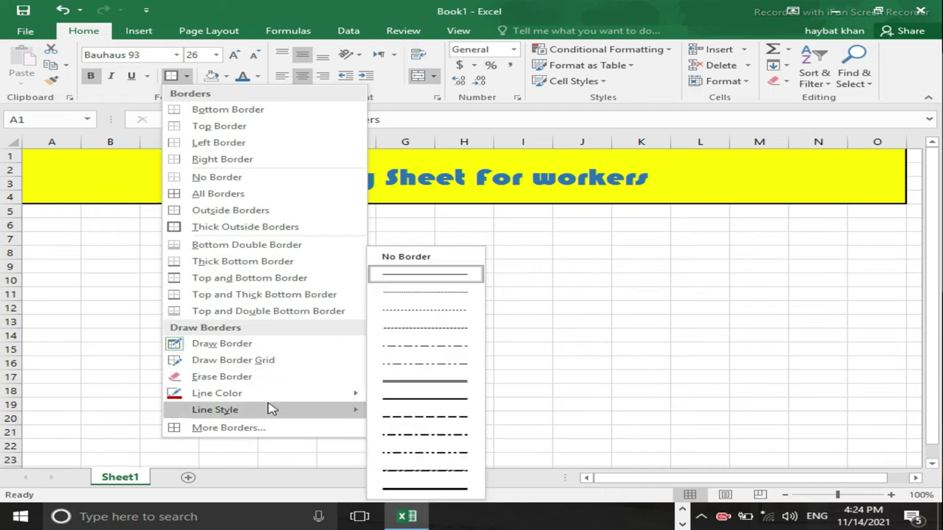
{"action": "left_click", "coordinate": [413, 418]}
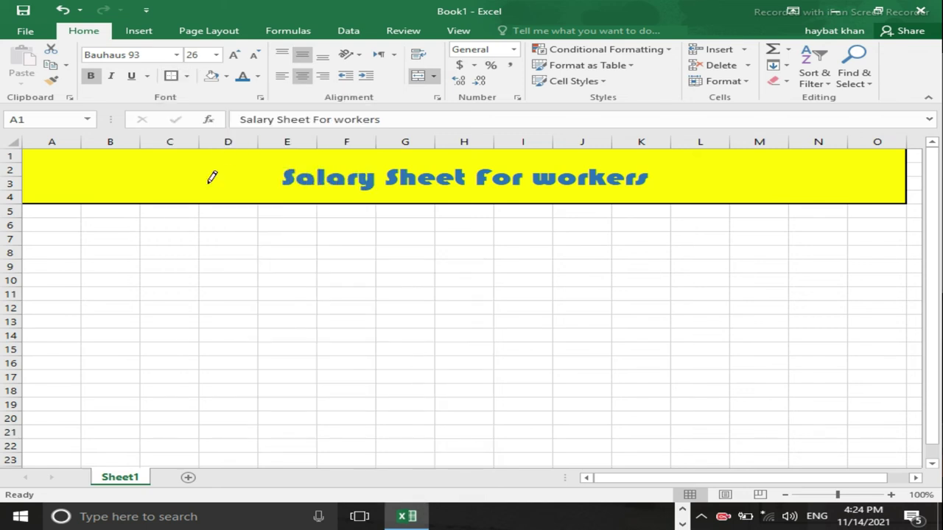
{"action": "left_click", "coordinate": [188, 77]}
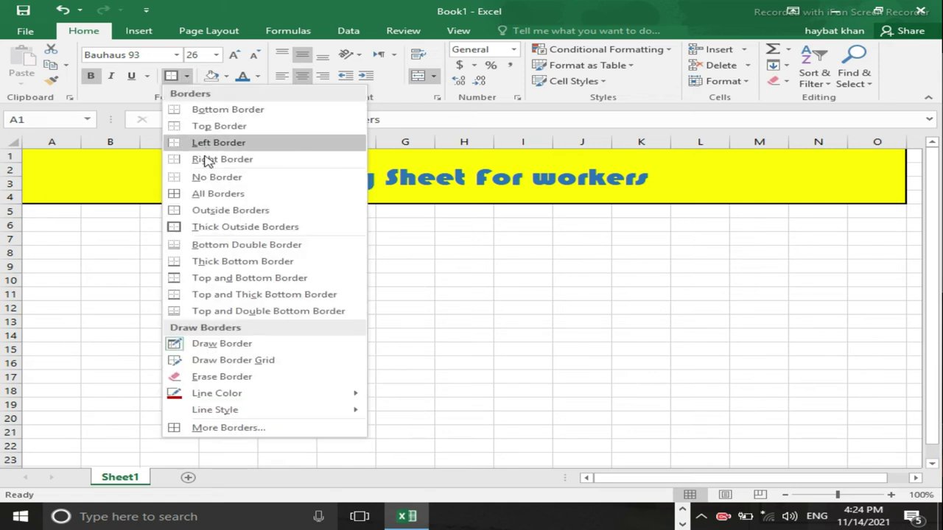
{"action": "left_click", "coordinate": [214, 229]}
{"action": "left_click", "coordinate": [405, 293]}
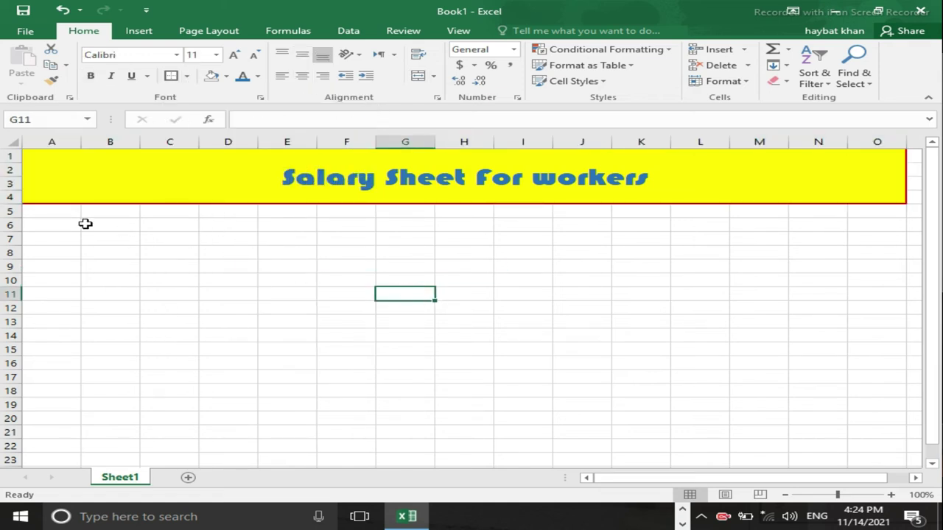
{"action": "left_click", "coordinate": [39, 208]}
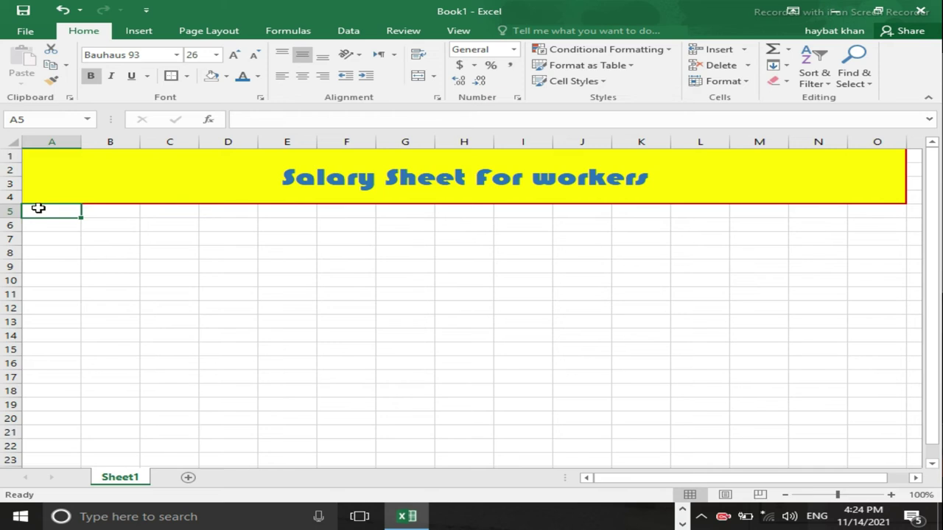
{"action": "type", "text": "s"}
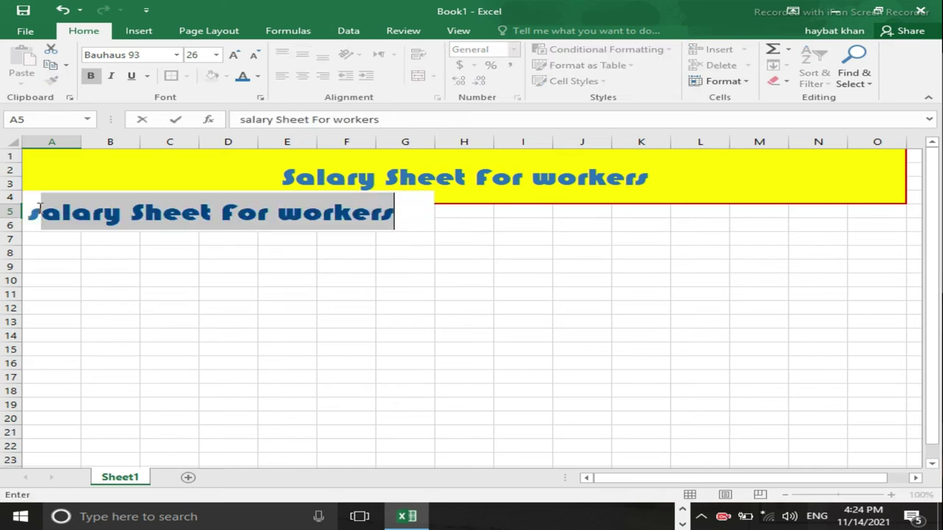
{"action": "key", "text": "Escape"}
{"action": "type", "text": "s"}
{"action": "key", "text": "Return"}
{"action": "type", "text": "ss"}
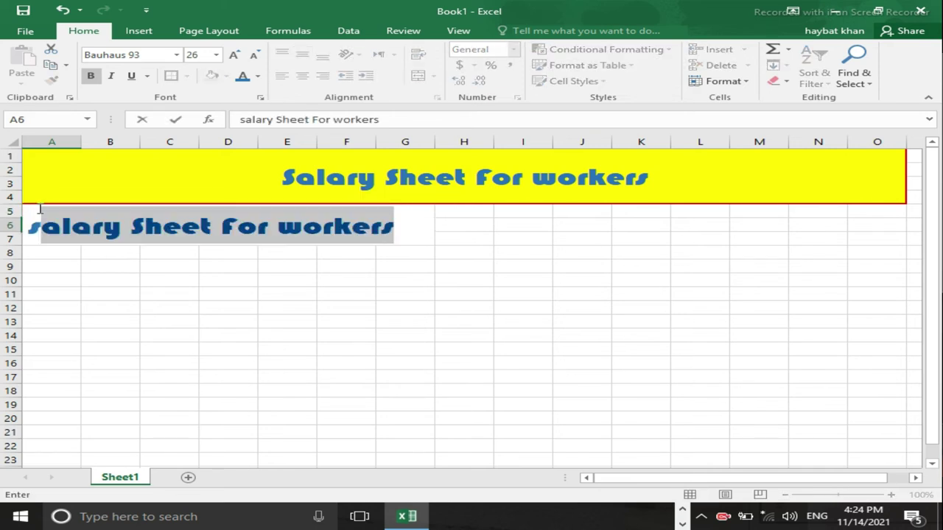
{"action": "key", "text": "BackSpace"}
{"action": "key", "text": "BackSpace"}
{"action": "type", "text": "ss"}
{"action": "key", "text": "BackSpace"}
{"action": "key", "text": "BackSpace"}
{"action": "type", "text": "ss"}
{"action": "key", "text": "BackSpace"}
{"action": "key", "text": "BackSpace"}
{"action": "type", "text": "ss"}
{"action": "key", "text": "BackSpace"}
{"action": "key", "text": "BackSpace"}
{"action": "type", "text": "ss"}
{"action": "key", "text": "BackSpace"}
{"action": "key", "text": "BackSpace"}
{"action": "type", "text": "ss"}
{"action": "key", "text": "BackSpace"}
{"action": "key", "text": "Return"}
{"action": "key", "text": "ctrl+z"}
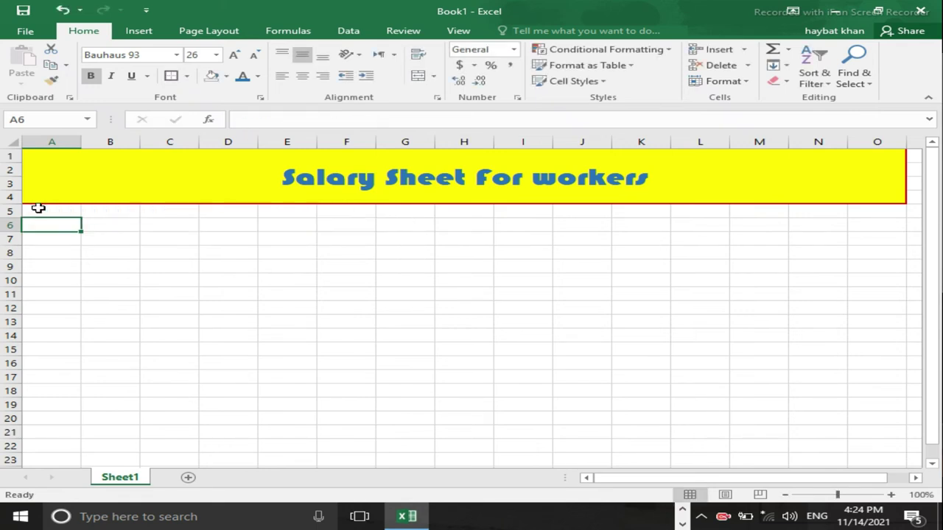
{"action": "left_click", "coordinate": [38, 209]}
{"action": "type", "text": "s"}
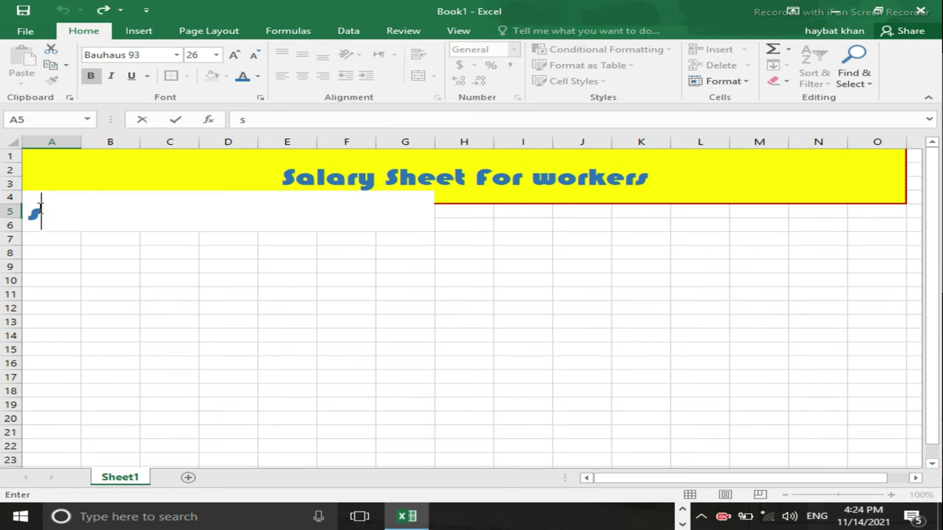
{"action": "key", "text": "Escape"}
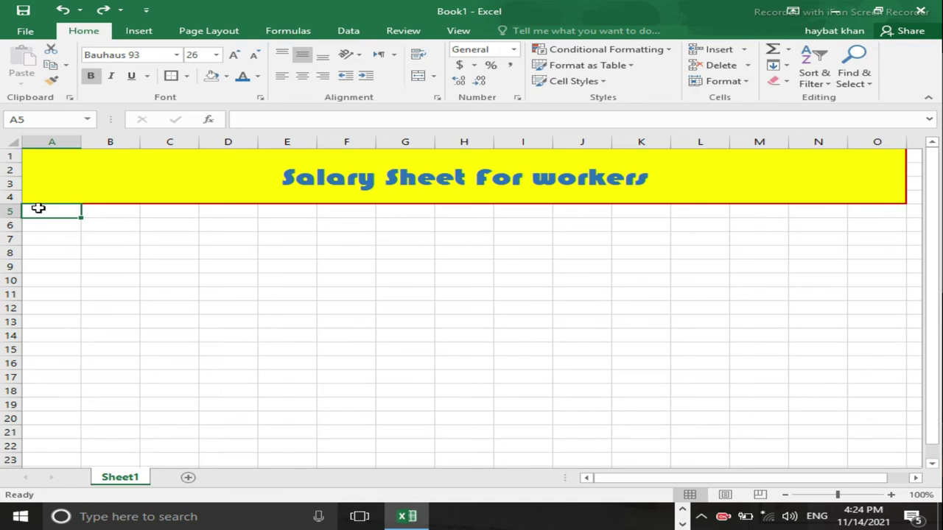
Undo the recent fill, merge and alignment changes back to the title merged across A1:I3
{"action": "key", "text": "ctrl+z"}
{"action": "key", "text": "ctrl+z"}
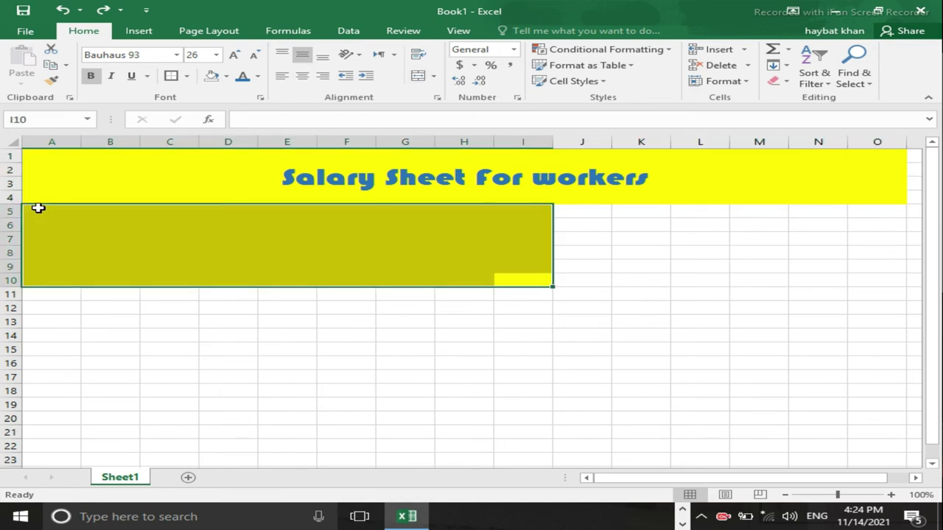
{"action": "key", "text": "ctrl+z"}
{"action": "key", "text": "ctrl+z"}
{"action": "key", "text": "ctrl+z"}
{"action": "key", "text": "ctrl+z"}
{"action": "key", "text": "ctrl+z"}
{"action": "key", "text": "ctrl+z"}
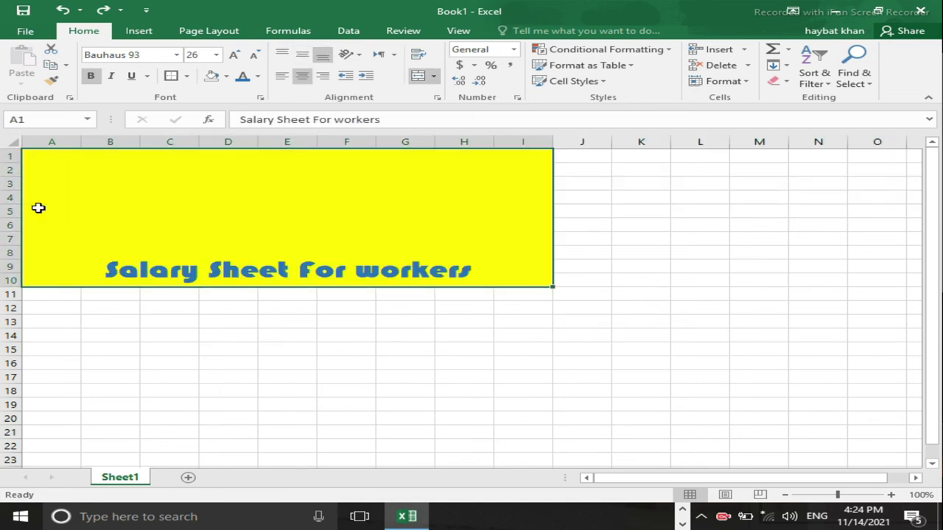
{"action": "key", "text": "ctrl+z"}
{"action": "key", "text": "ctrl+z"}
{"action": "key", "text": "ctrl+z"}
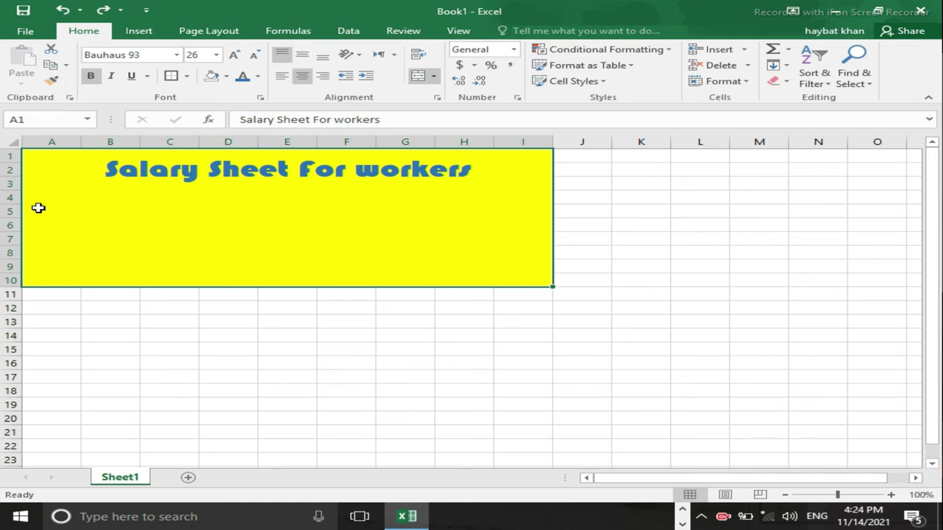
{"action": "key", "text": "ctrl+z"}
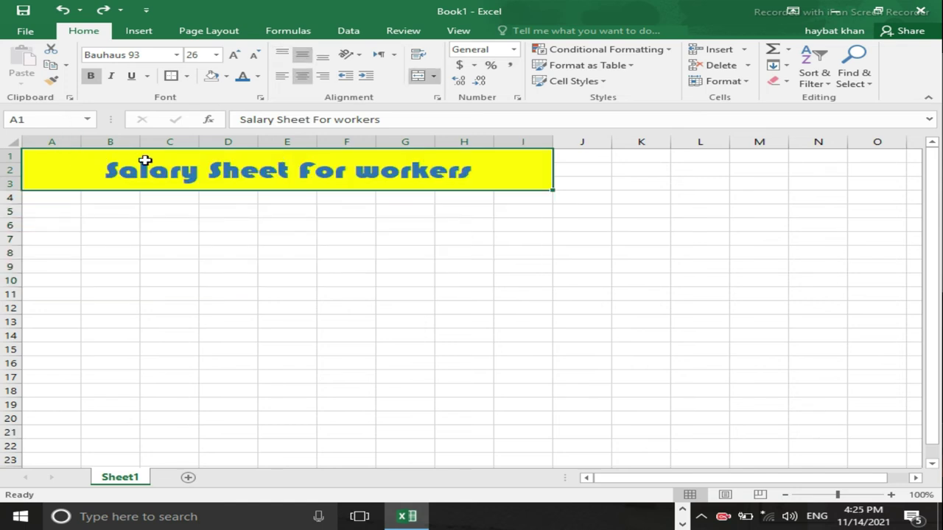
Unmerge the title and merge and center it across A1:O3
{"action": "left_click_drag", "start_coordinate": [60, 157], "coordinate": [884, 170]}
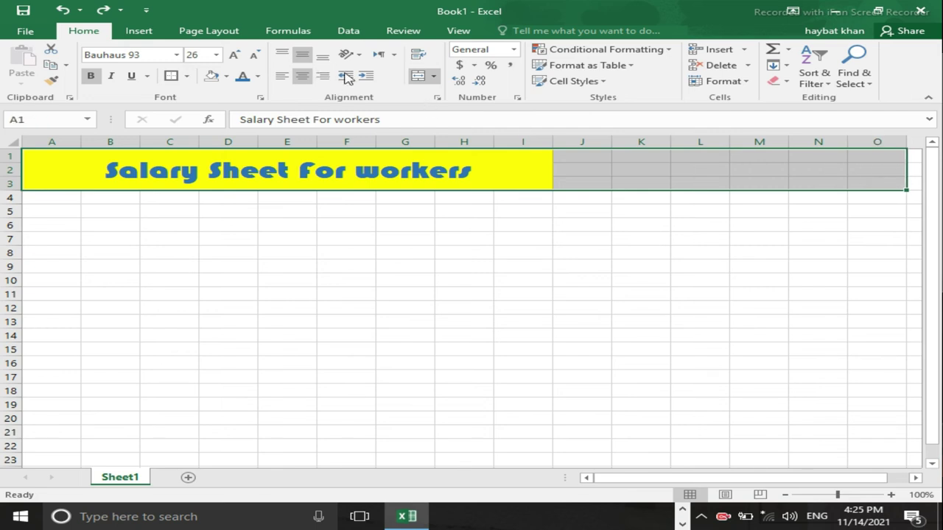
{"action": "left_click", "coordinate": [417, 76]}
{"action": "left_click", "coordinate": [418, 77]}
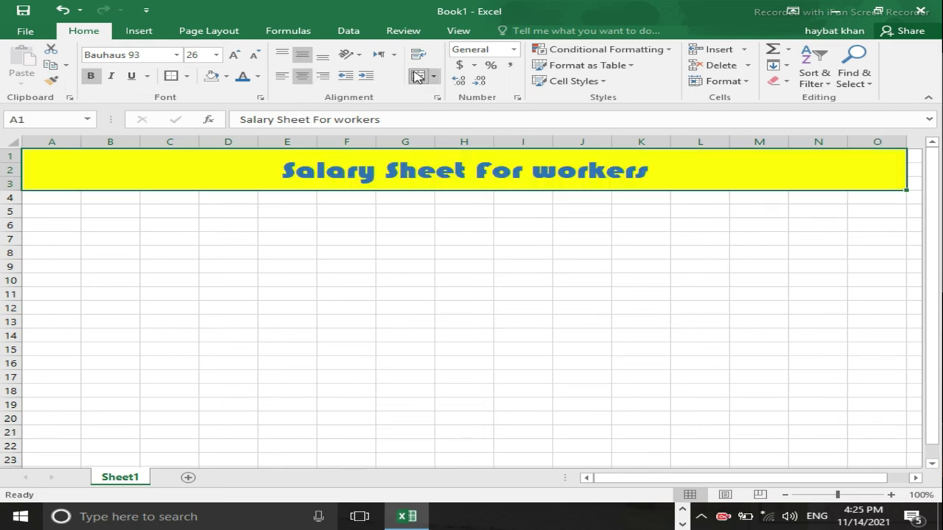
Enter the column headings S no in A4 and Name in B4
{"action": "left_click", "coordinate": [59, 202]}
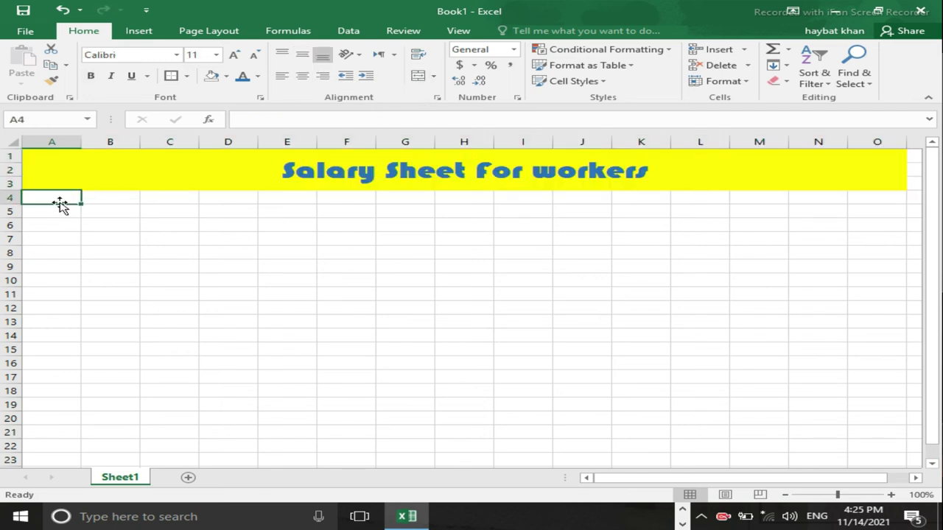
{"action": "type", "text": "salary Sheet For workers"}
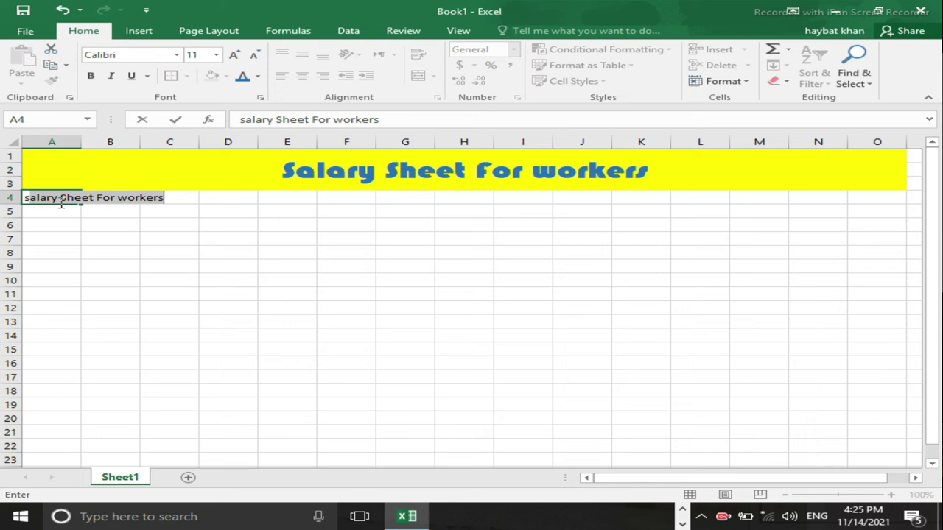
{"action": "key", "text": "BackSpace"}
{"action": "key", "text": "BackSpace"}
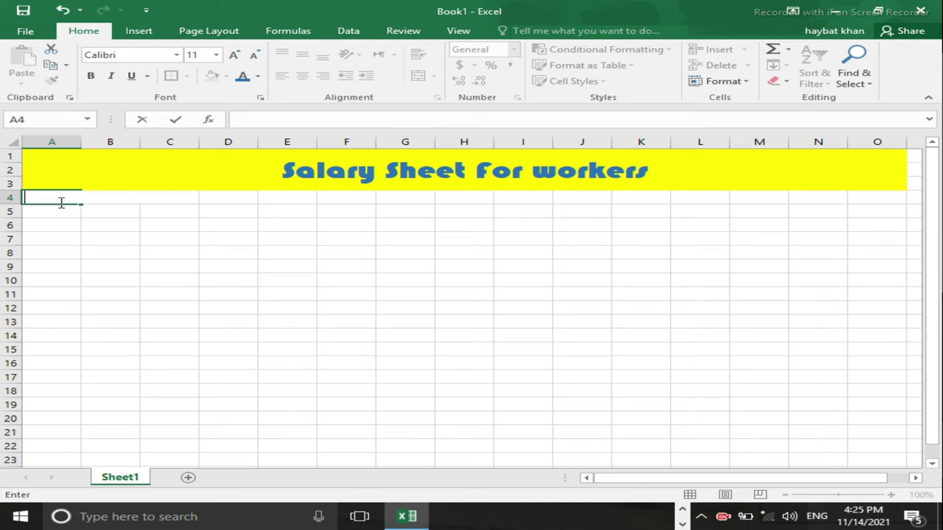
{"action": "type", "text": "S"}
{"action": "key", "text": "BackSpace"}
{"action": "type", "text": "no"}
{"action": "key", "text": "Tab"}
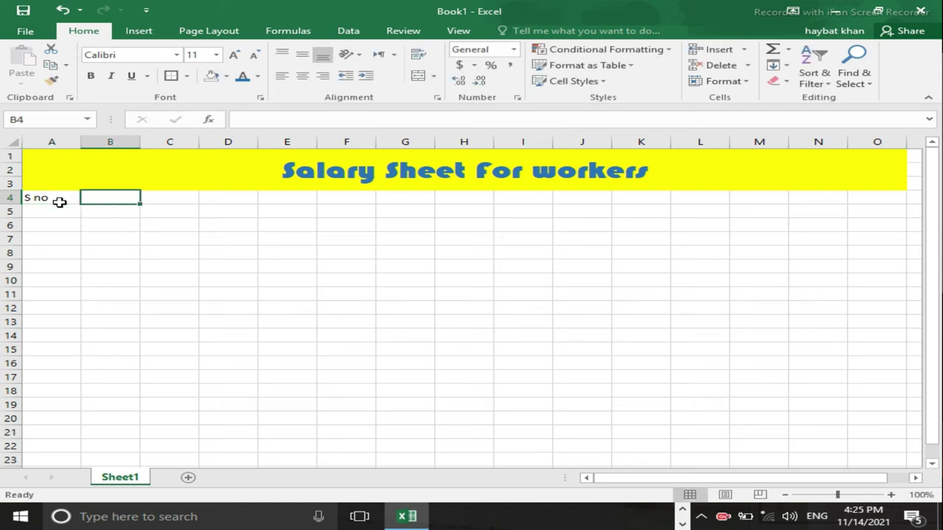
{"action": "type", "text": "Name"}
{"action": "key", "text": "Tab"}
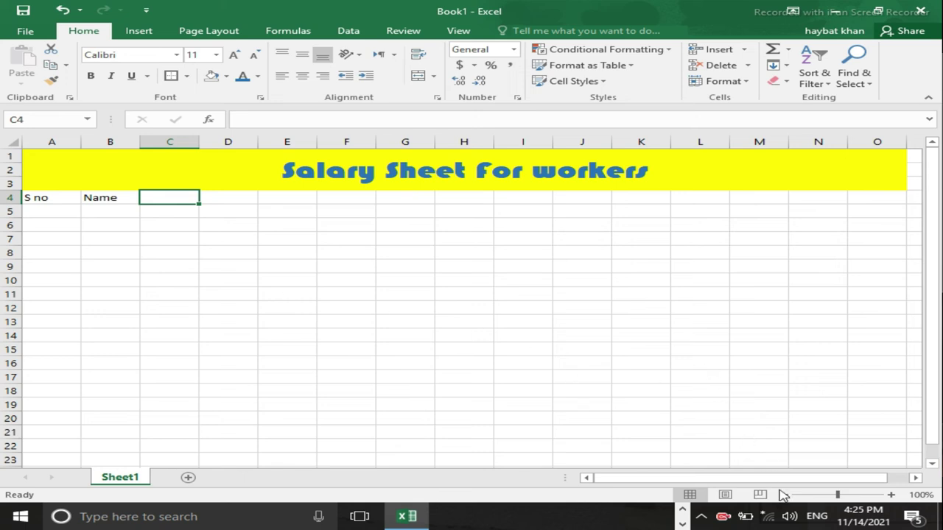
Zoom the worksheet in to 130%
{"action": "double_click", "coordinate": [891, 495]}
{"action": "left_click", "coordinate": [891, 495]}
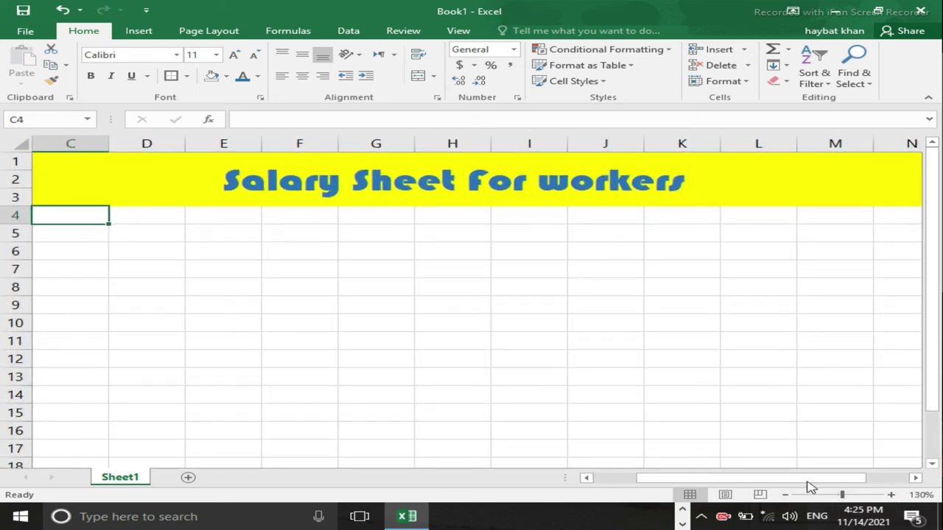
Enter the column headings Employee no in C4 and Designation in D4
{"action": "left_click_drag", "start_coordinate": [810, 478], "coordinate": [704, 462]}
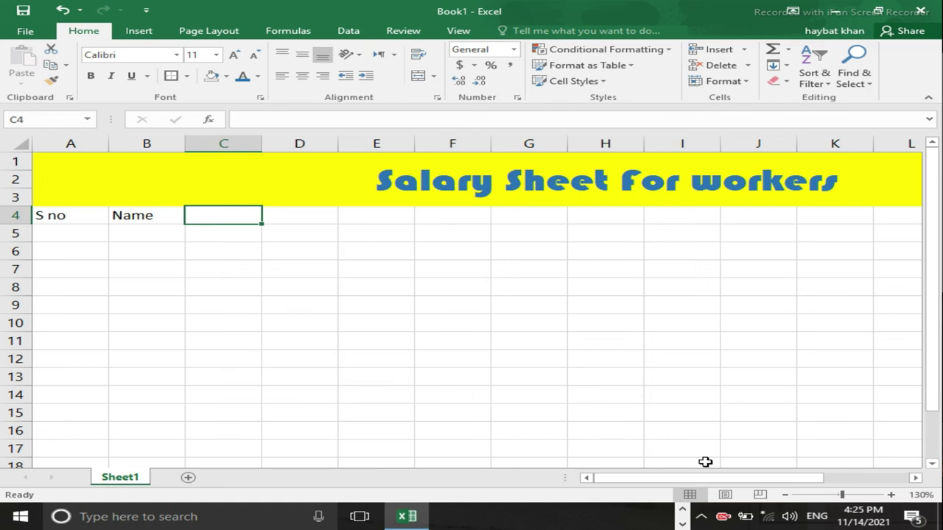
{"action": "type", "text": "E"}
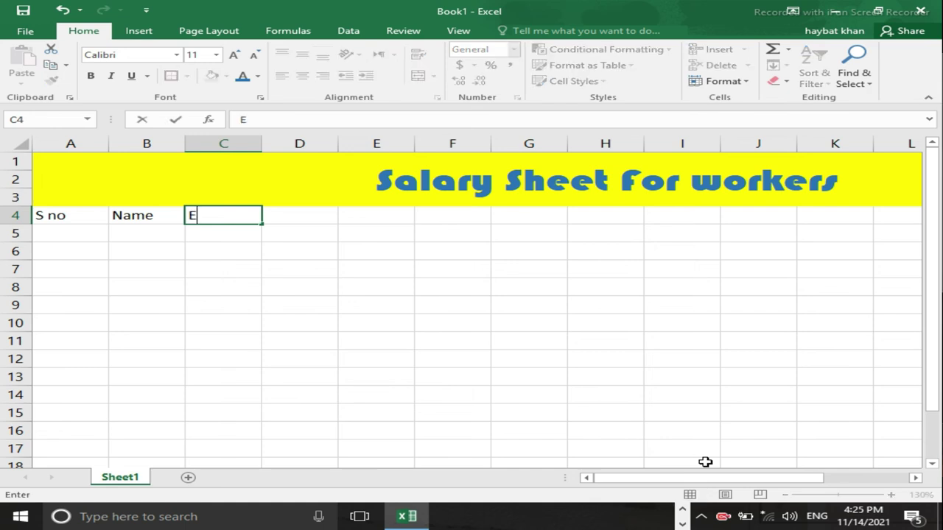
{"action": "type", "text": "mployee no"}
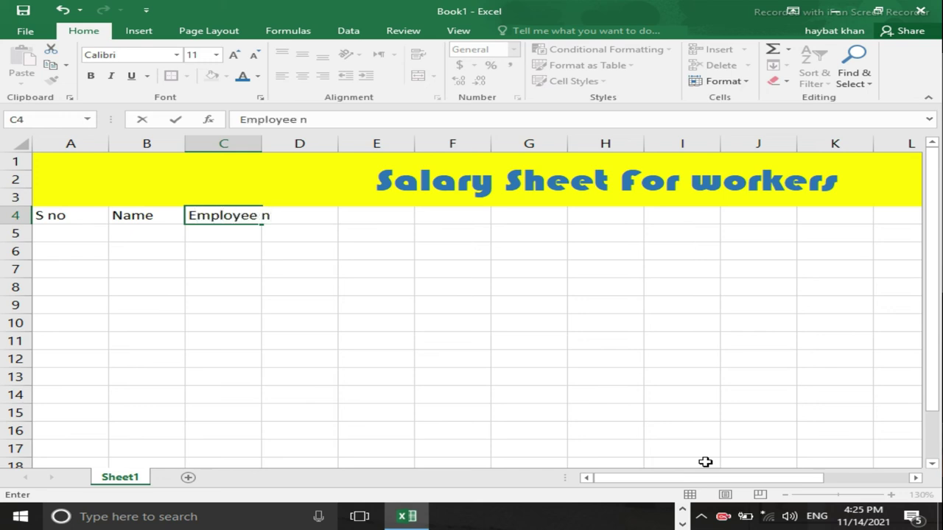
{"action": "key", "text": "Tab"}
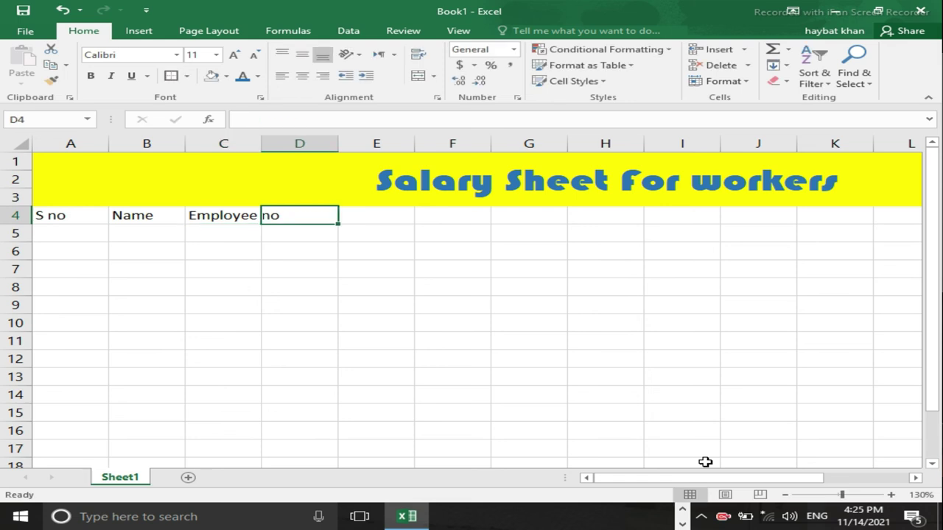
{"action": "type", "text": "de"}
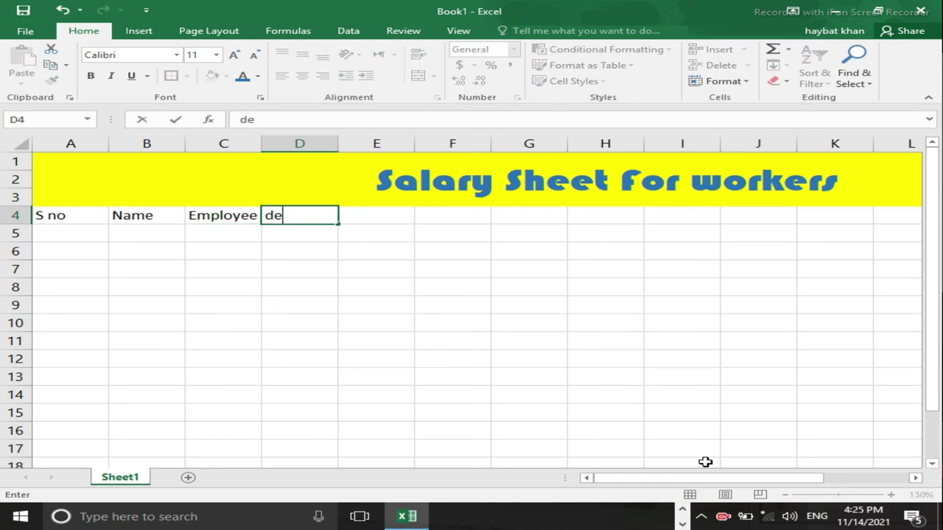
{"action": "key", "text": "BackSpace"}
{"action": "key", "text": "BackSpace"}
{"action": "type", "text": "Designation"}
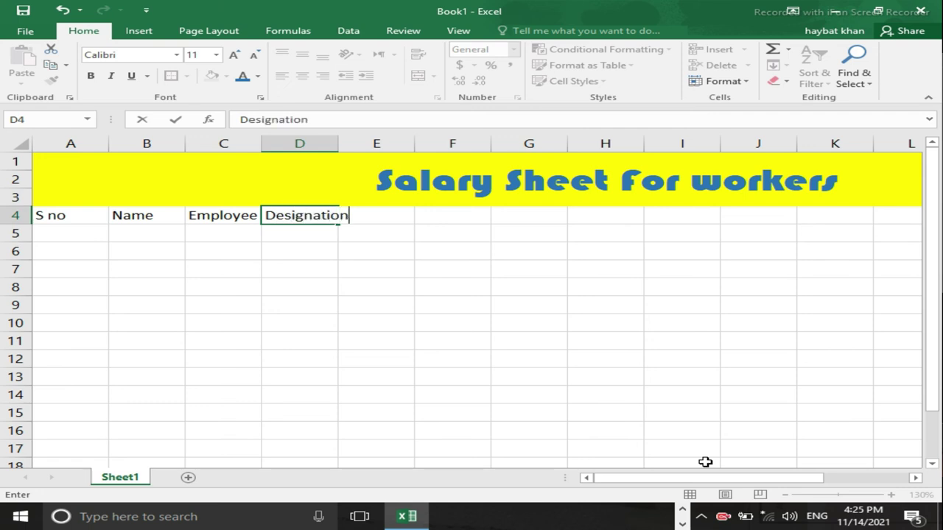
{"action": "key", "text": "Tab"}
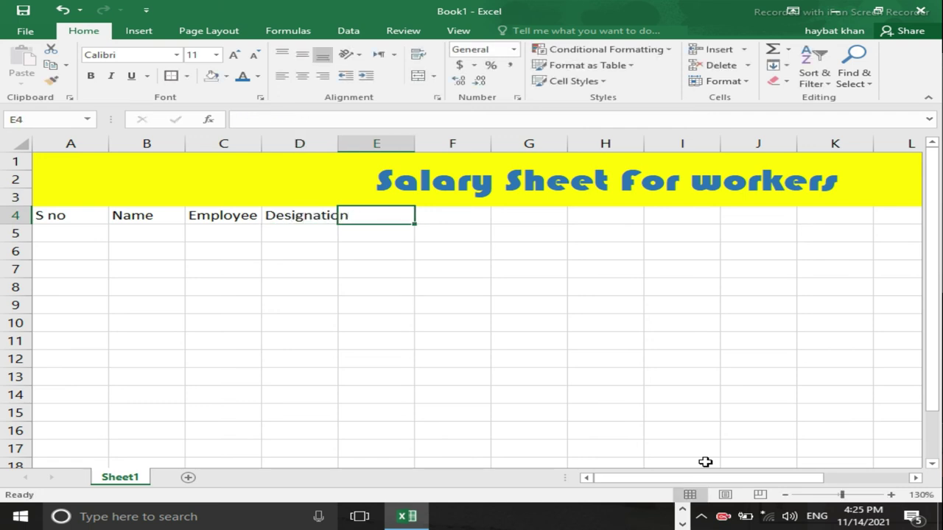
Enter the column heading Basic Salary in E4
{"action": "type", "text": "Basic Paymne"}
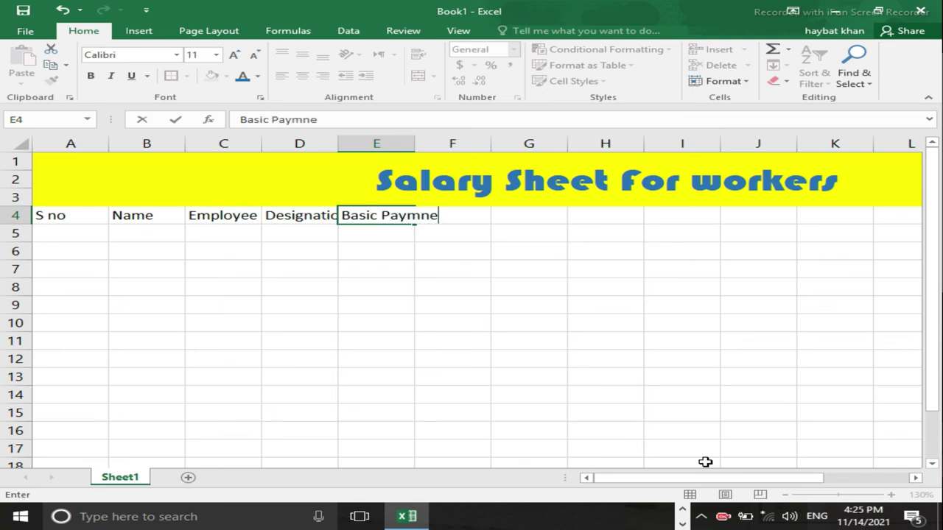
{"action": "key", "text": "BackSpace"}
{"action": "key", "text": "BackSpace"}
{"action": "key", "text": "BackSpace"}
{"action": "key", "text": "BackSpace"}
{"action": "key", "text": "BackSpace"}
{"action": "key", "text": "BackSpace"}
{"action": "type", "text": "Salary"}
{"action": "key", "text": "Tab"}
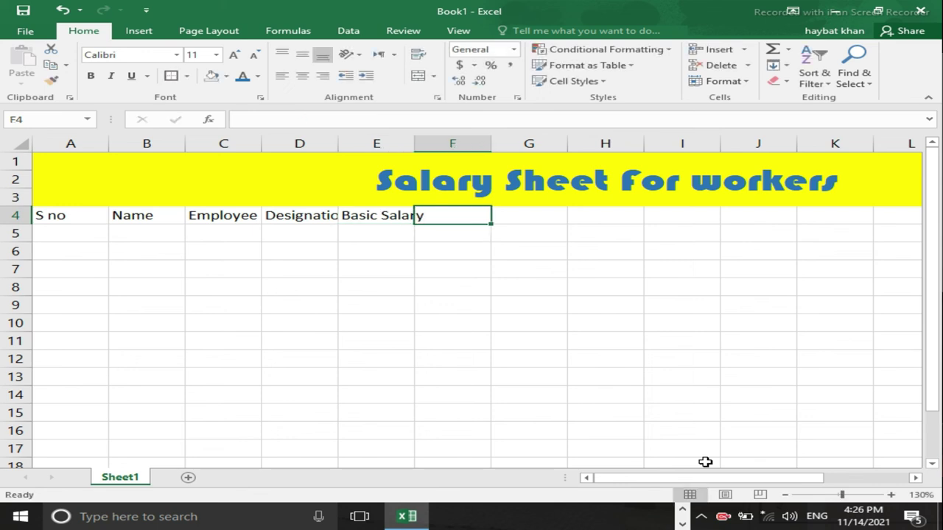
Enter the column heading Daily wages in F4
{"action": "type", "text": "Dai"}
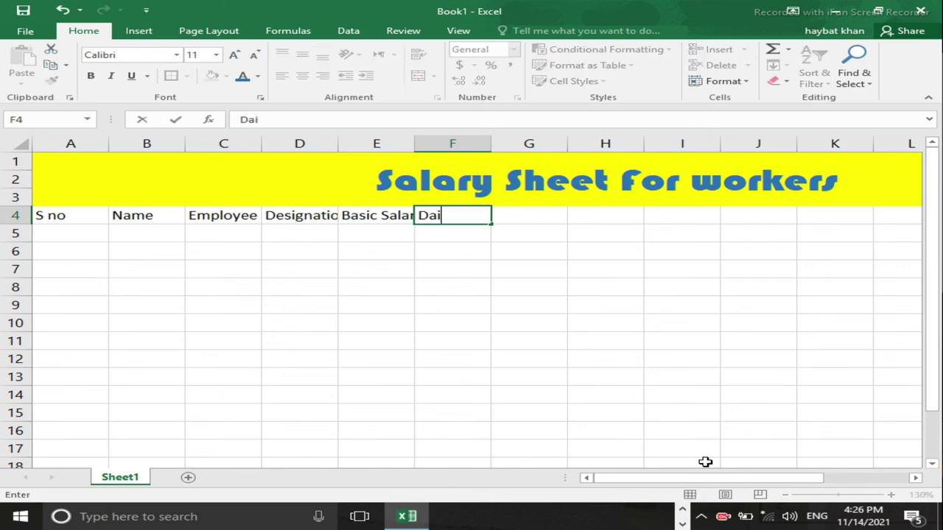
{"action": "type", "text": "ly waeges"}
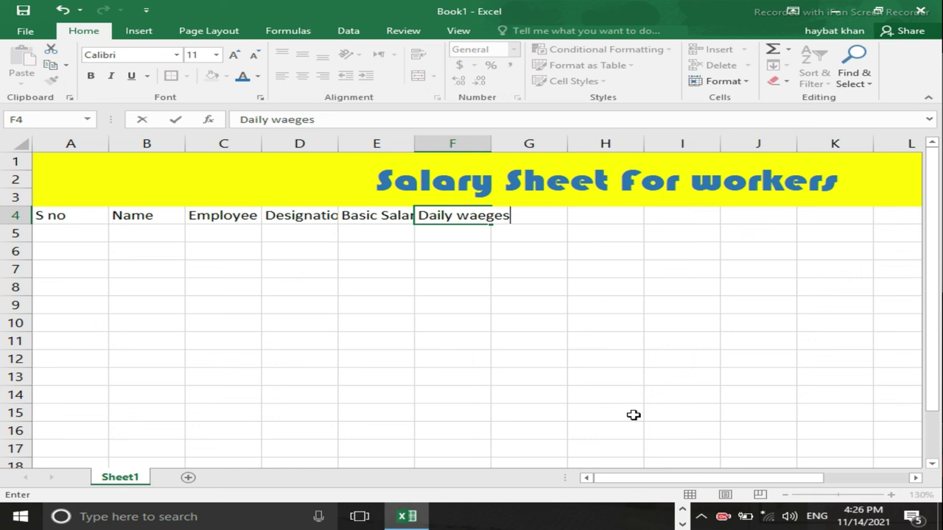
{"action": "key", "text": "F2"}
{"action": "key", "text": "Left"}
{"action": "key", "text": "Left"}
{"action": "key", "text": "Left"}
{"action": "key", "text": "BackSpace"}
{"action": "key", "text": "Return"}
{"action": "key", "text": "Up"}
{"action": "key", "text": "Right"}
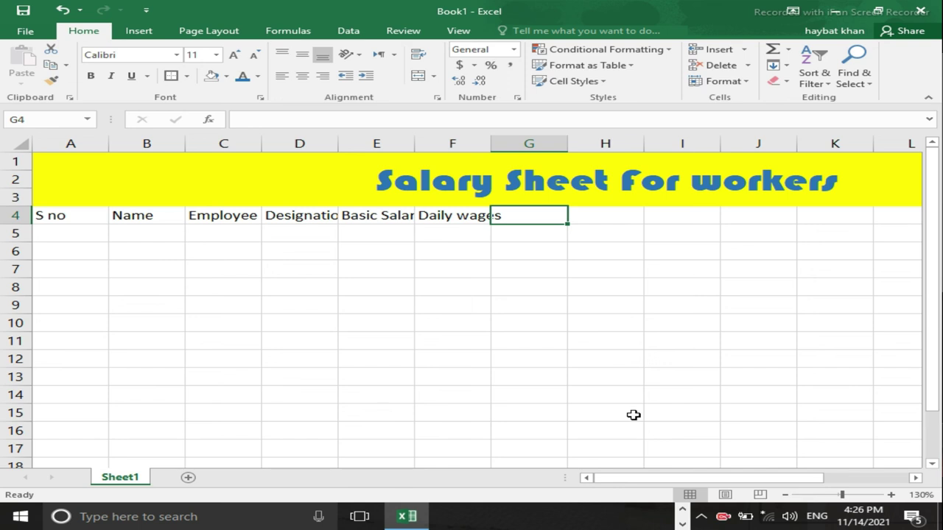
Enter the column headings per Hr Salary in G4 and Attendence in H4
{"action": "type", "text": "per Hr Salary"}
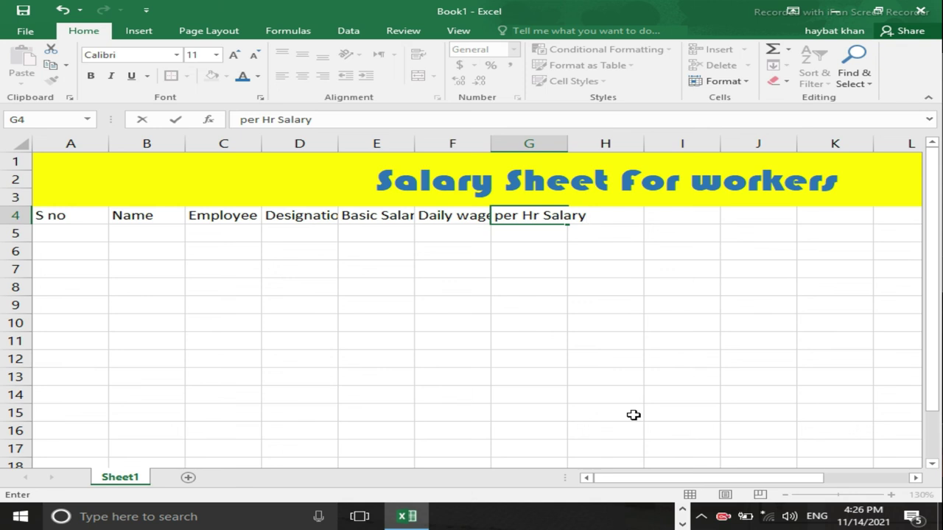
{"action": "key", "text": "Tab"}
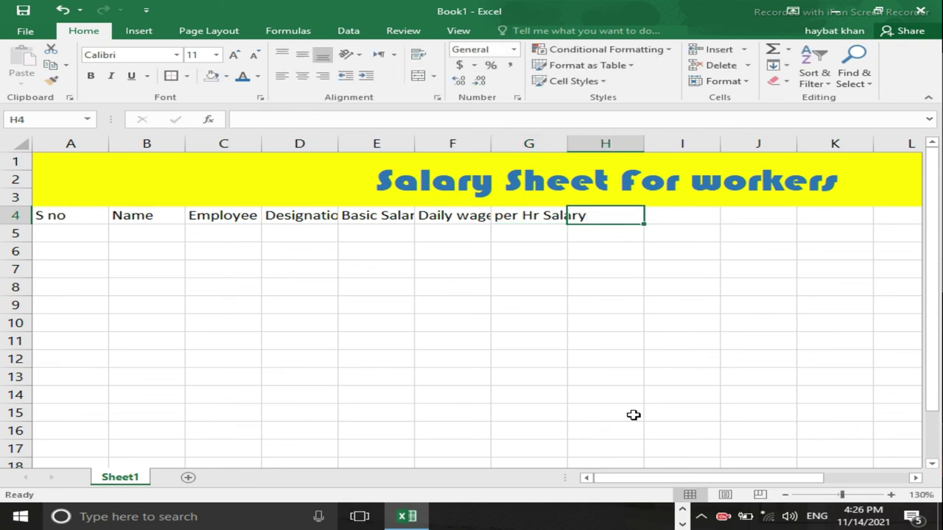
{"action": "type", "text": "Attendence"}
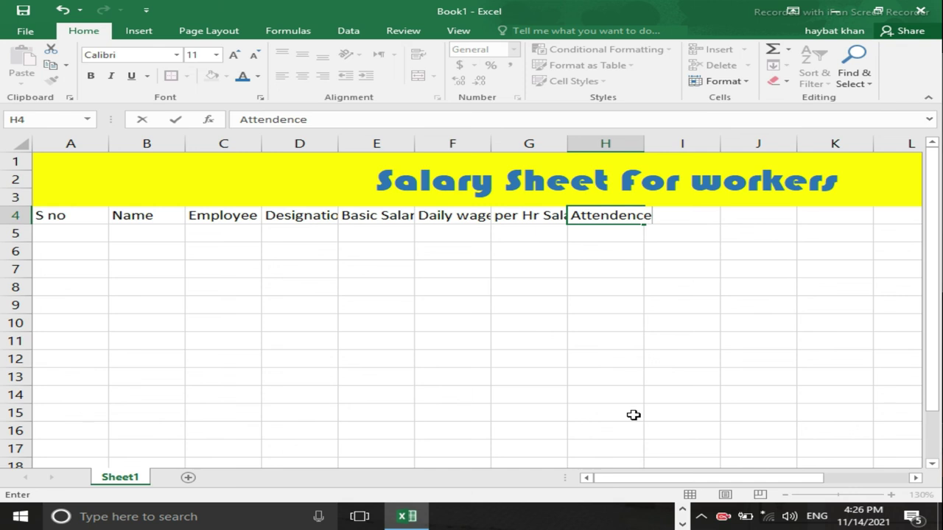
{"action": "key", "text": "Return"}
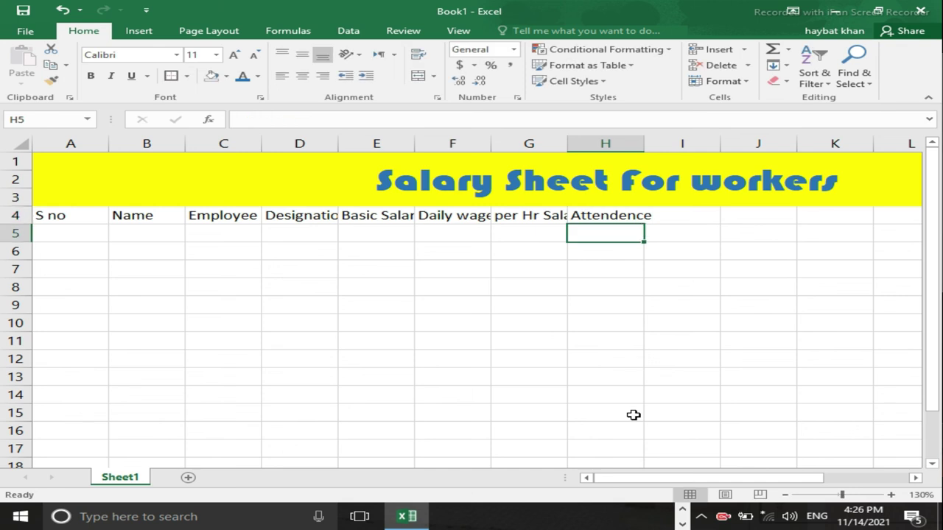
{"action": "key", "text": "Up"}
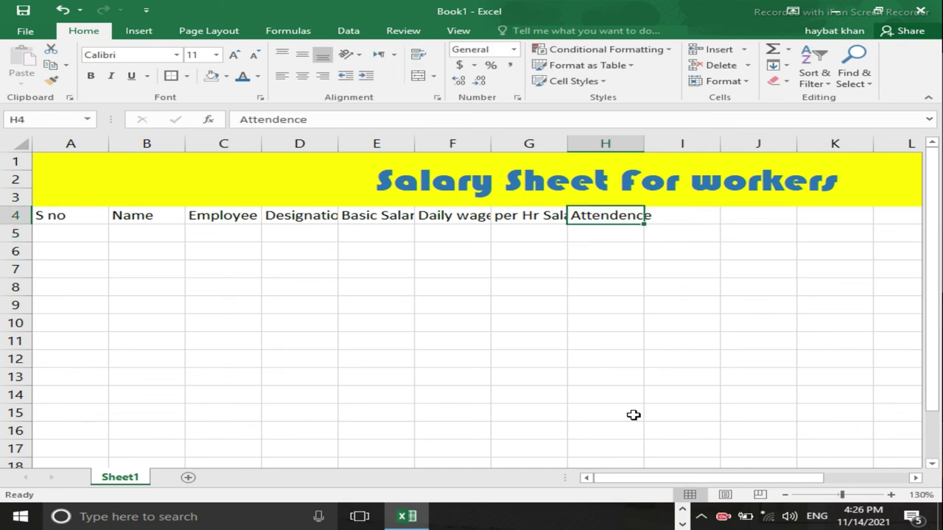
{"action": "key", "text": "Right"}
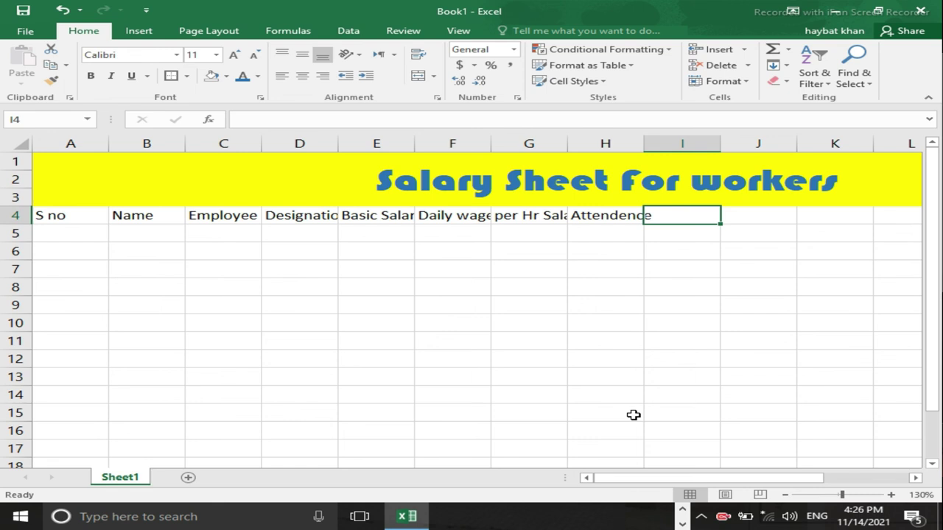